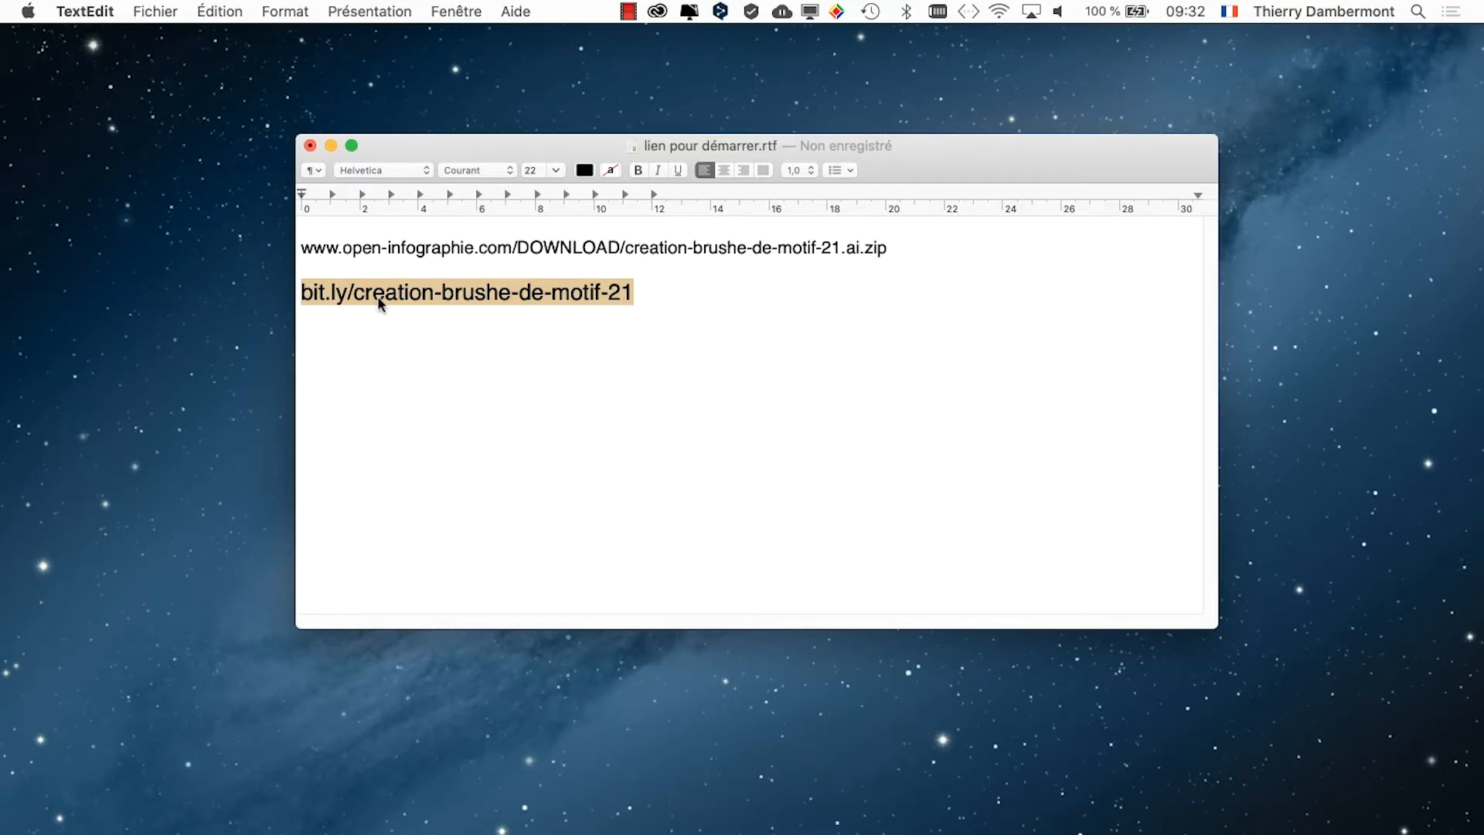
Close the lien pour démarrer.rtf document and discard its unsaved changes.
click(311, 146)
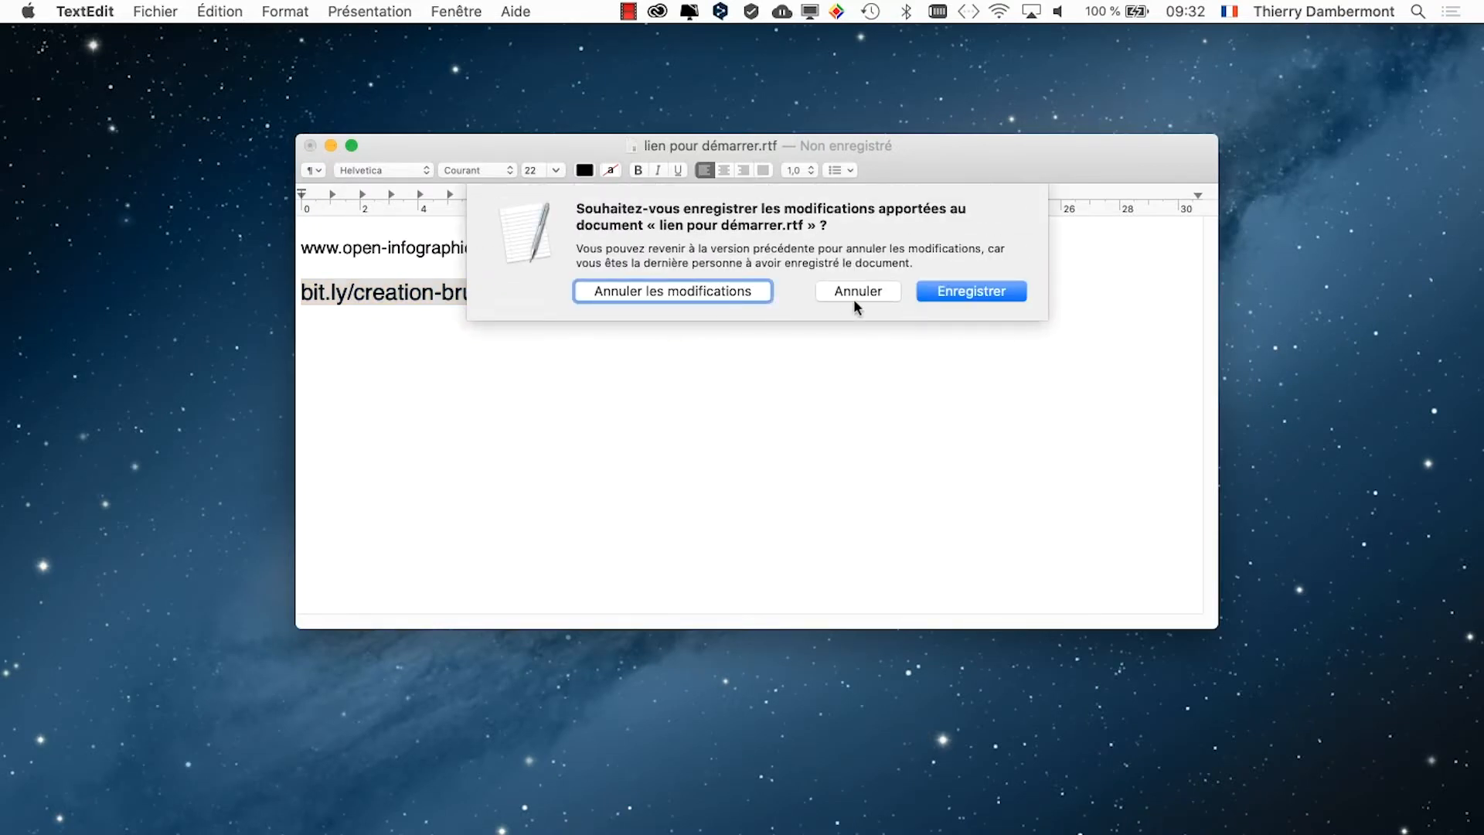
click(736, 297)
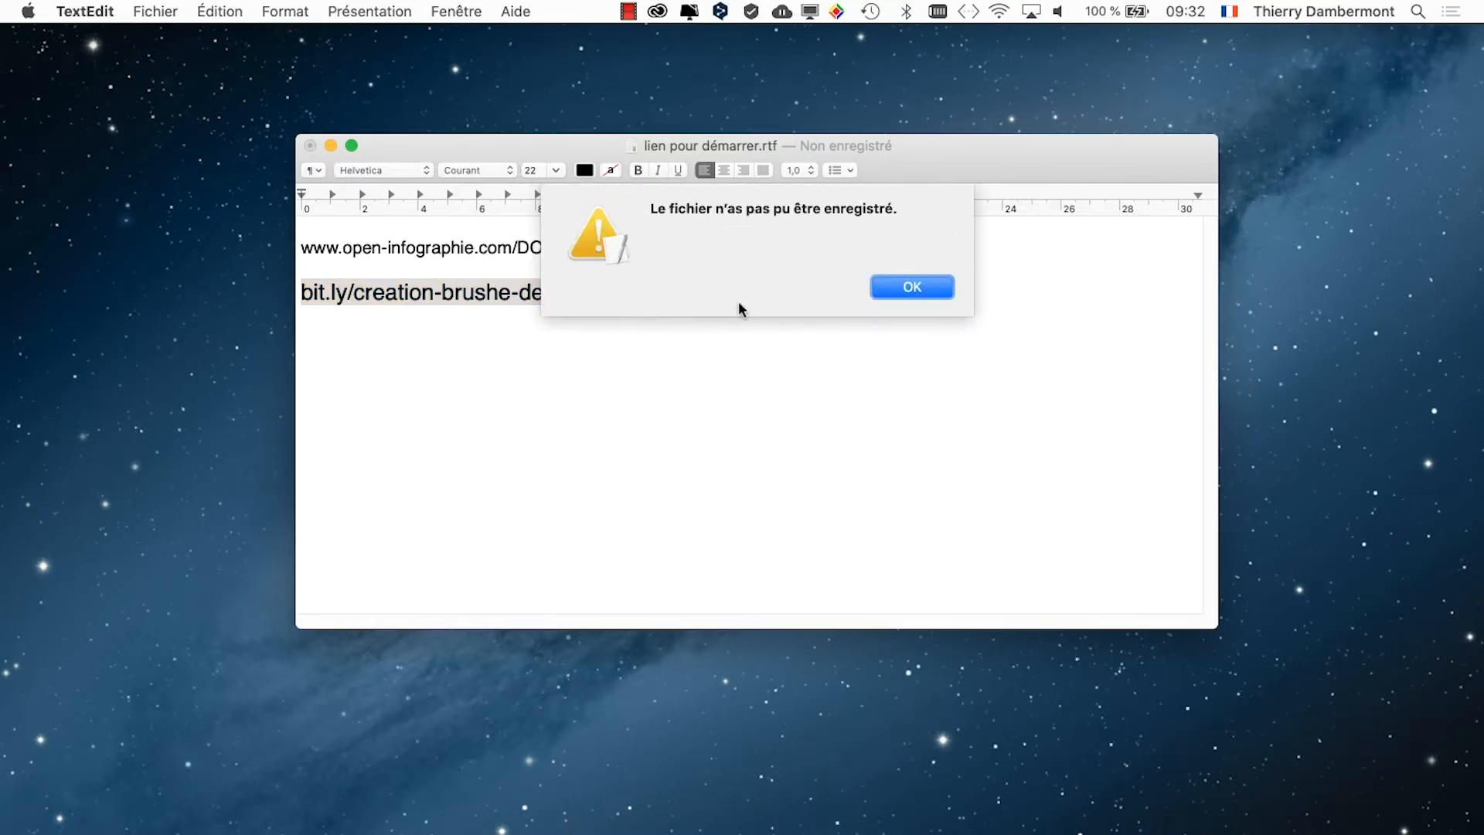
click(910, 289)
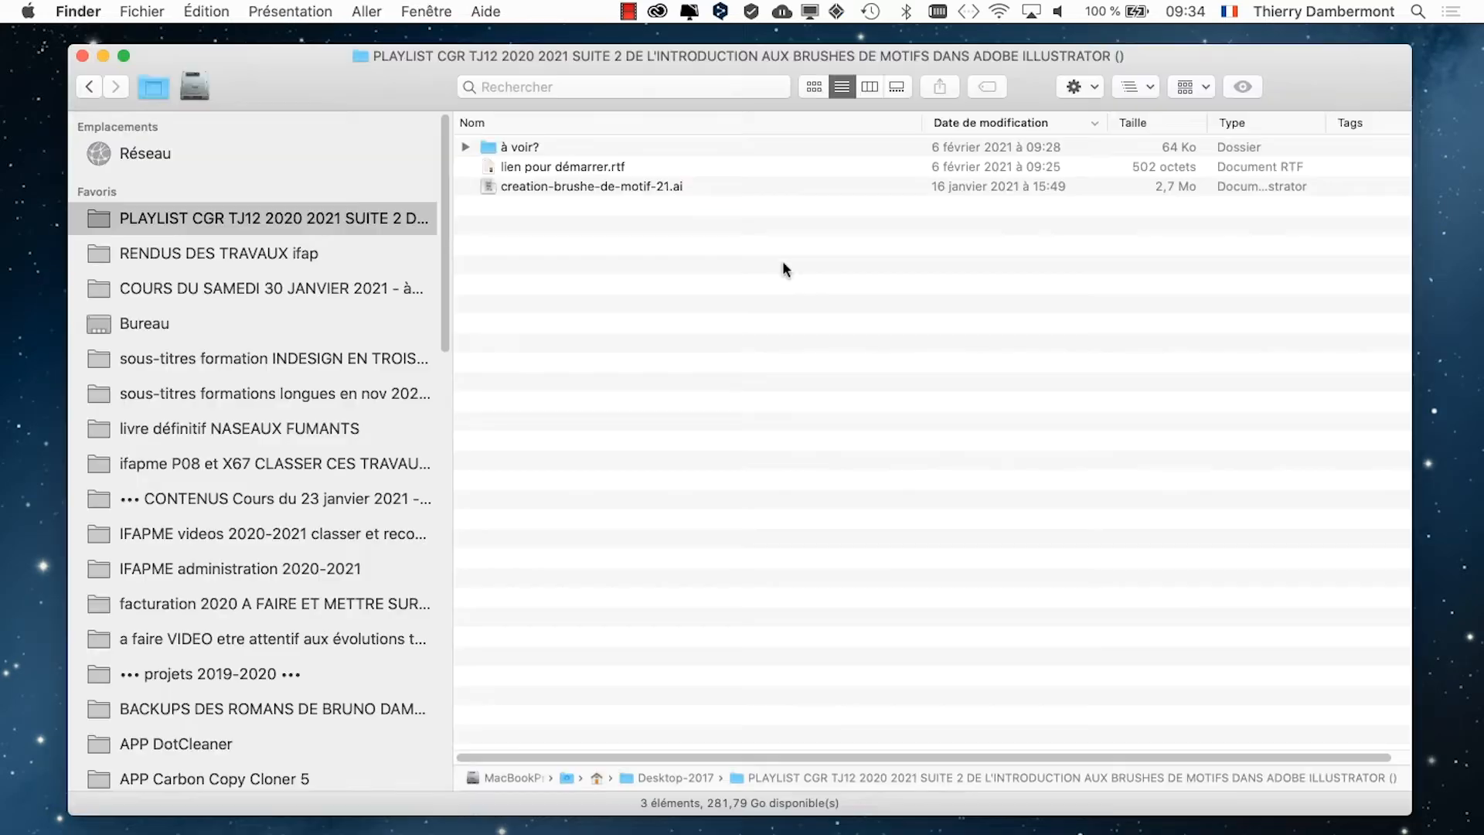
Open creation-brushe-de-motif-21.ai in Illustrator and look at its preview window, returning to its outline window.
double_click(736, 186)
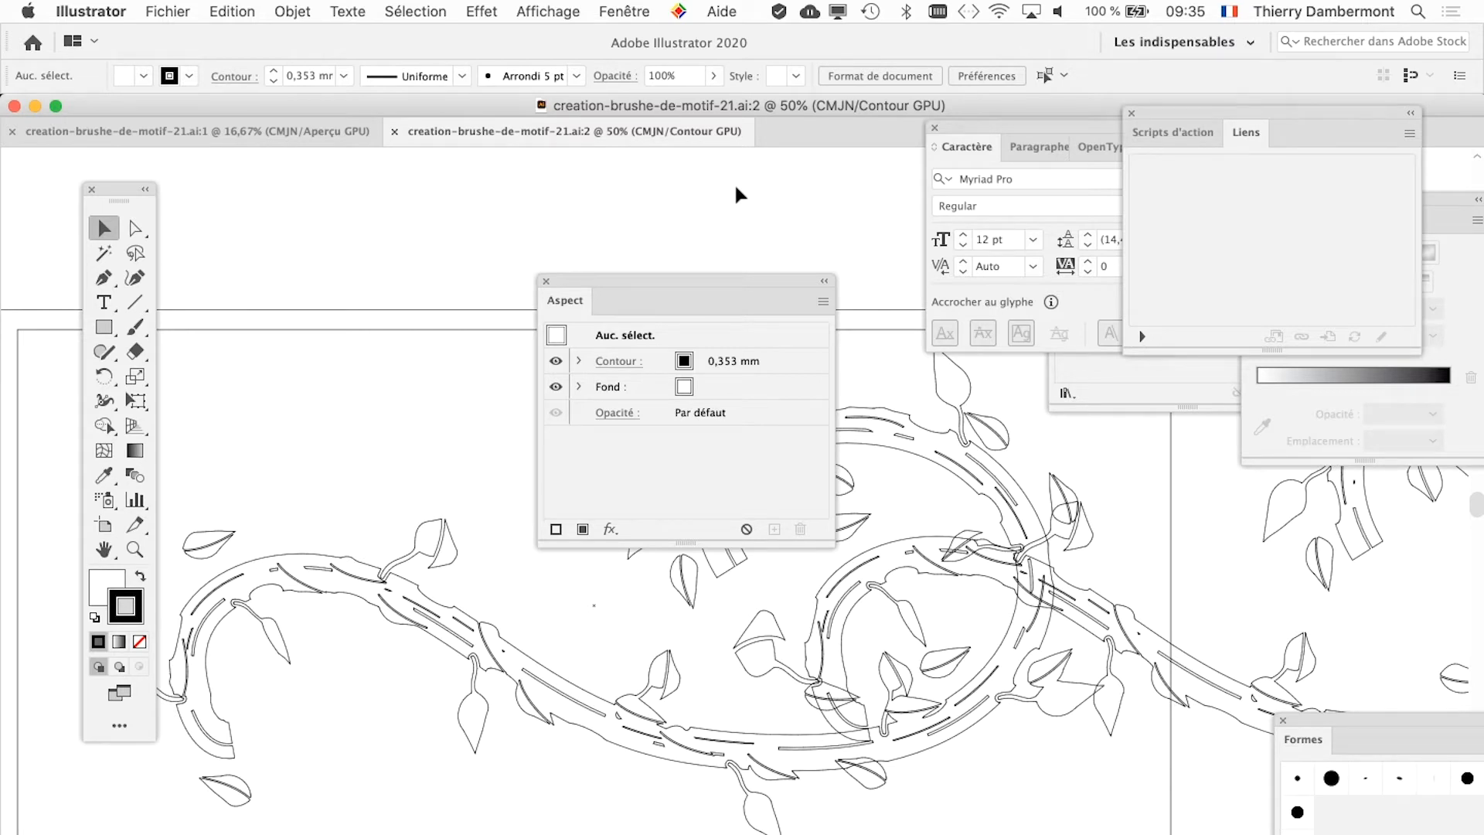
click(254, 132)
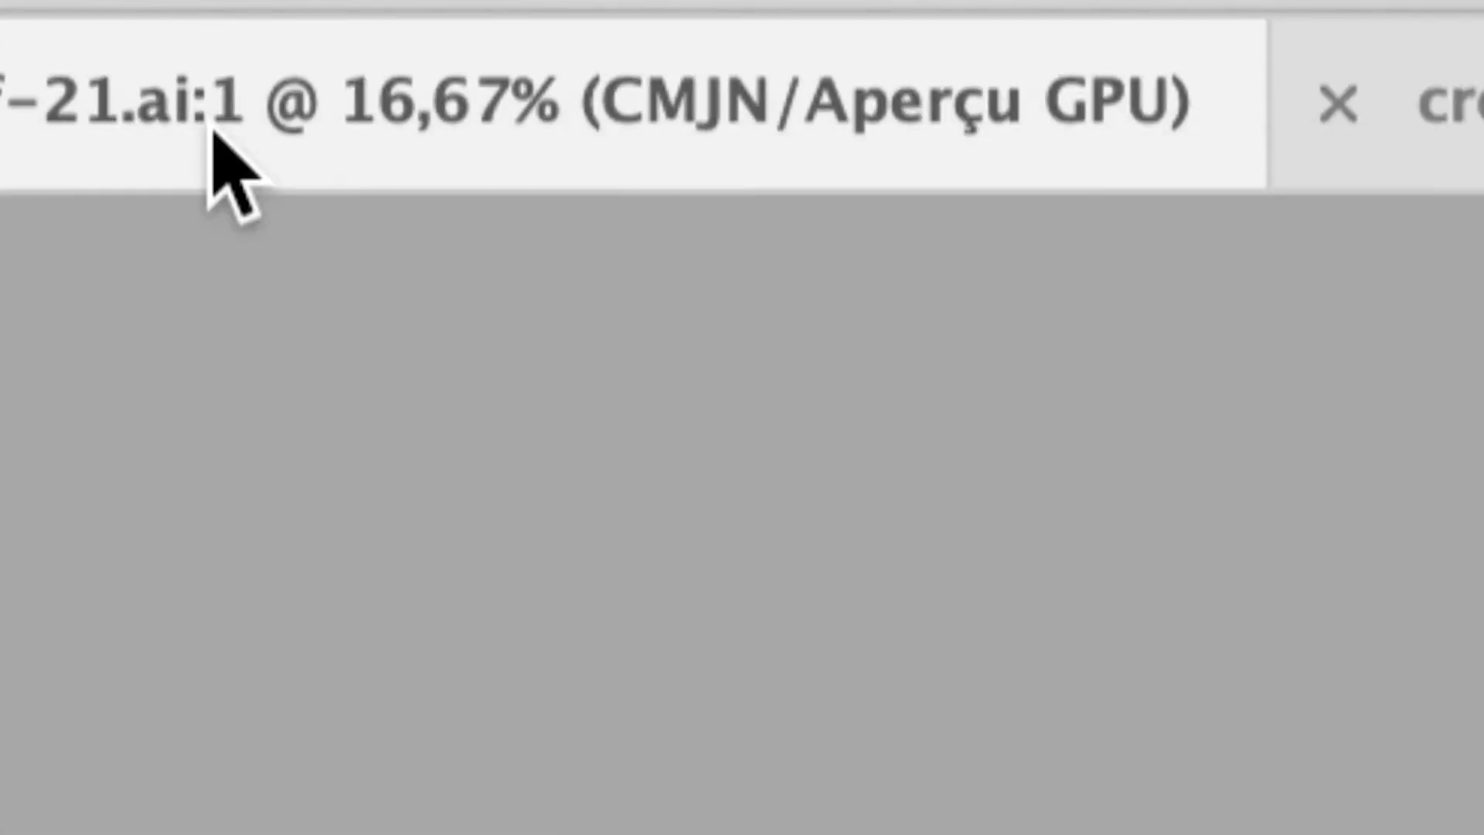
click(447, 166)
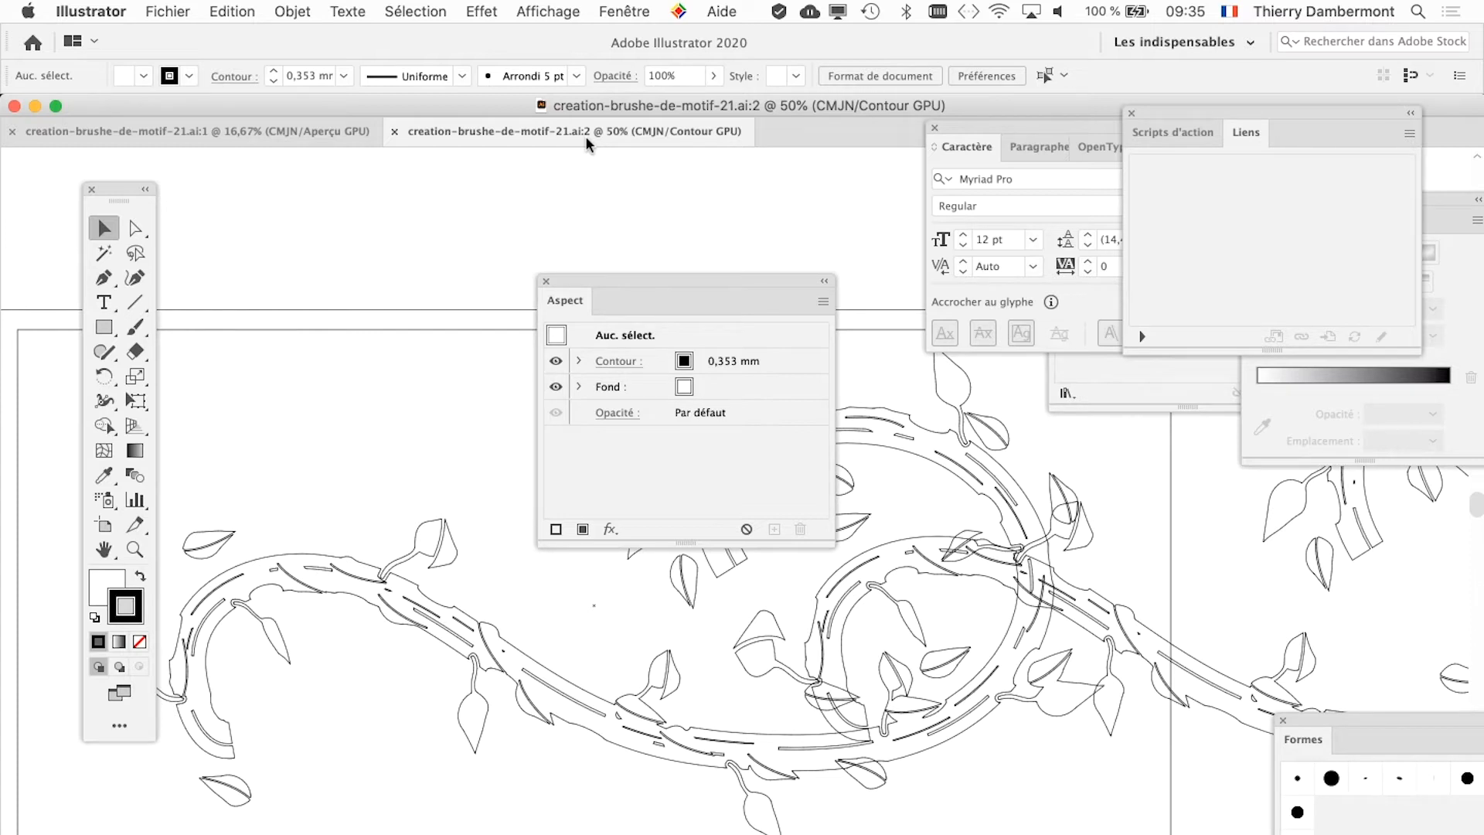
Float all open document views in separate windows.
click(595, 8)
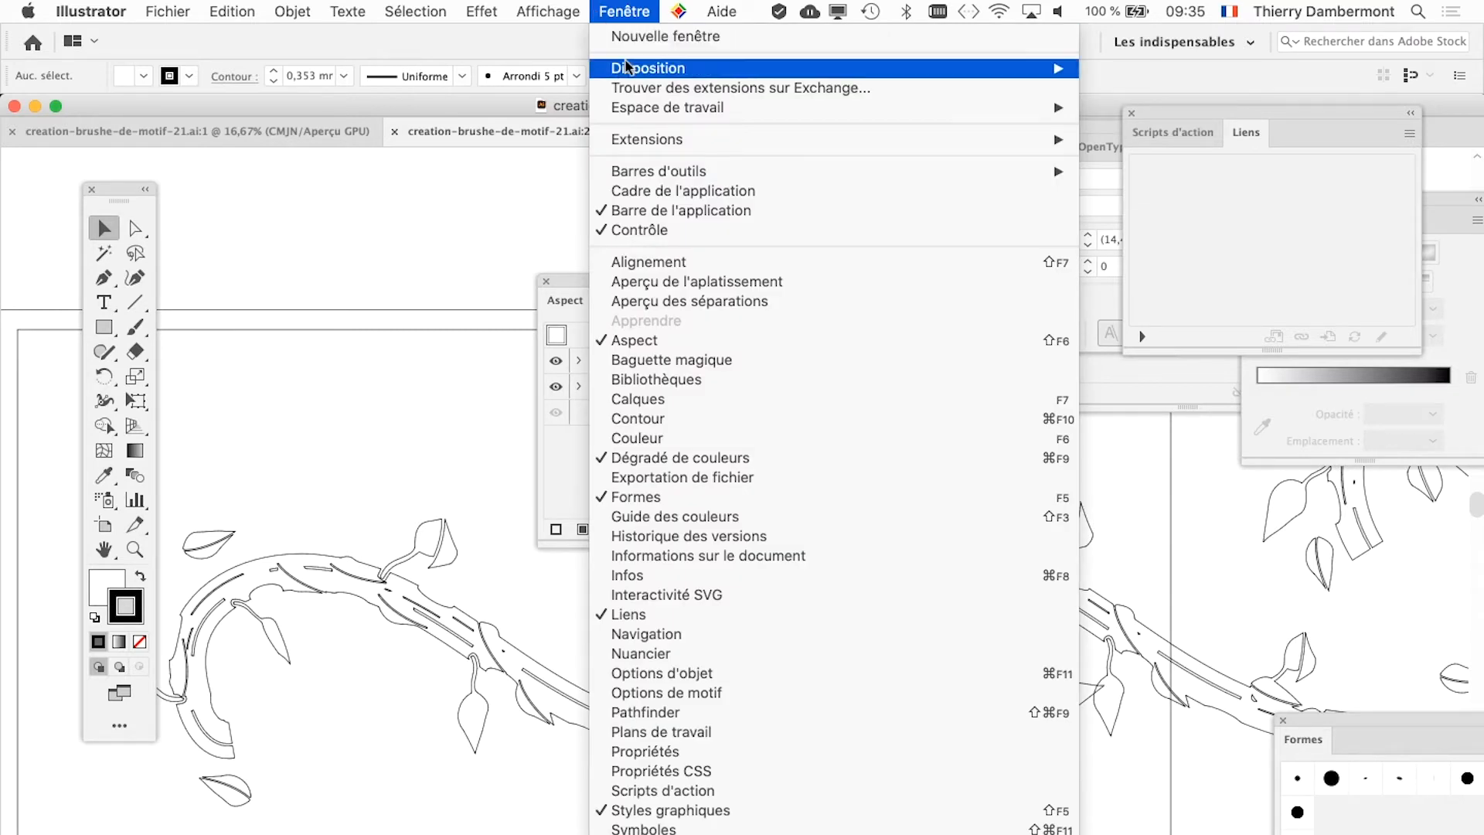
mouse_move(632, 71)
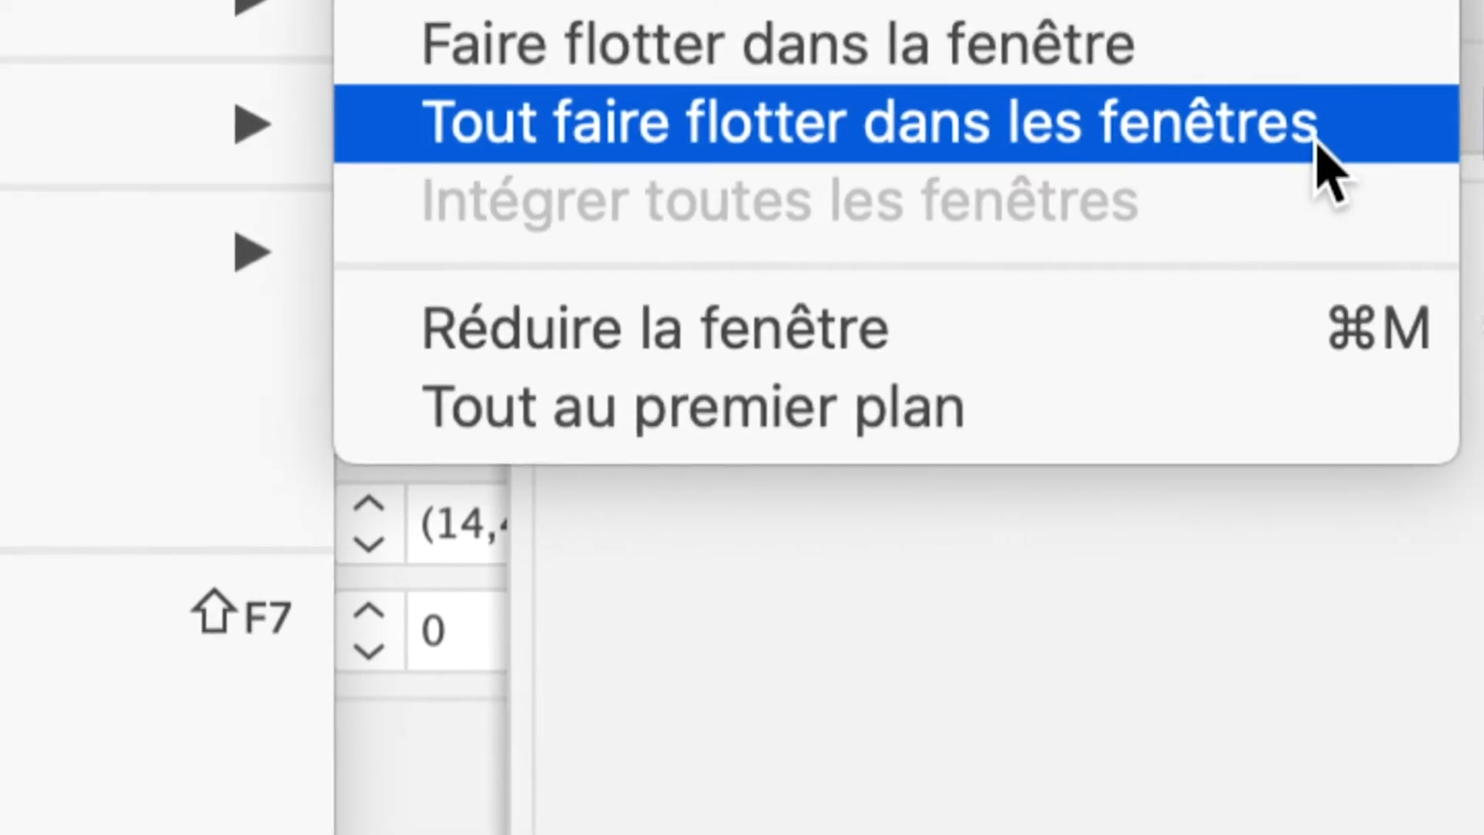
click(1324, 139)
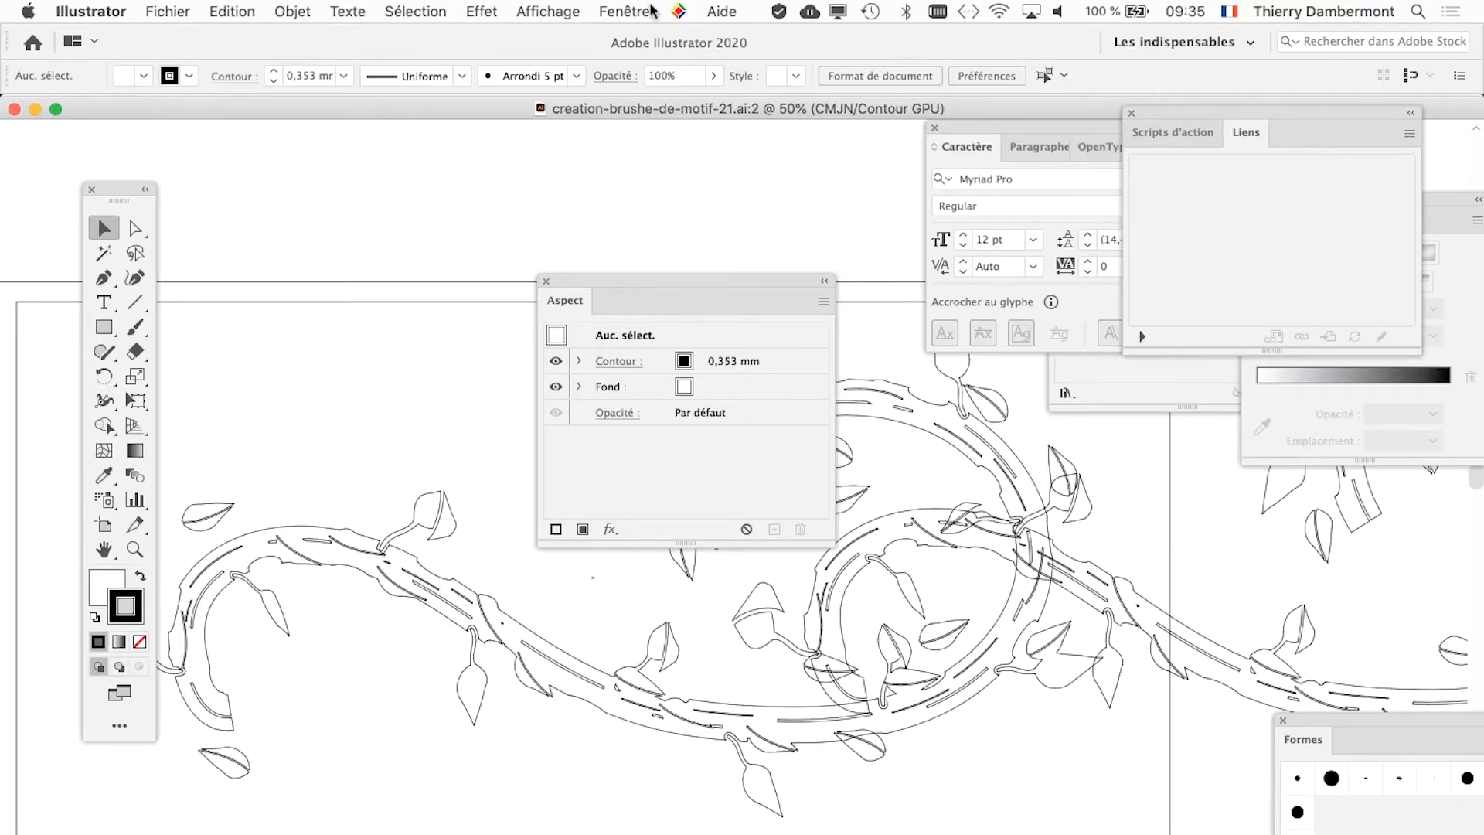
click(621, 7)
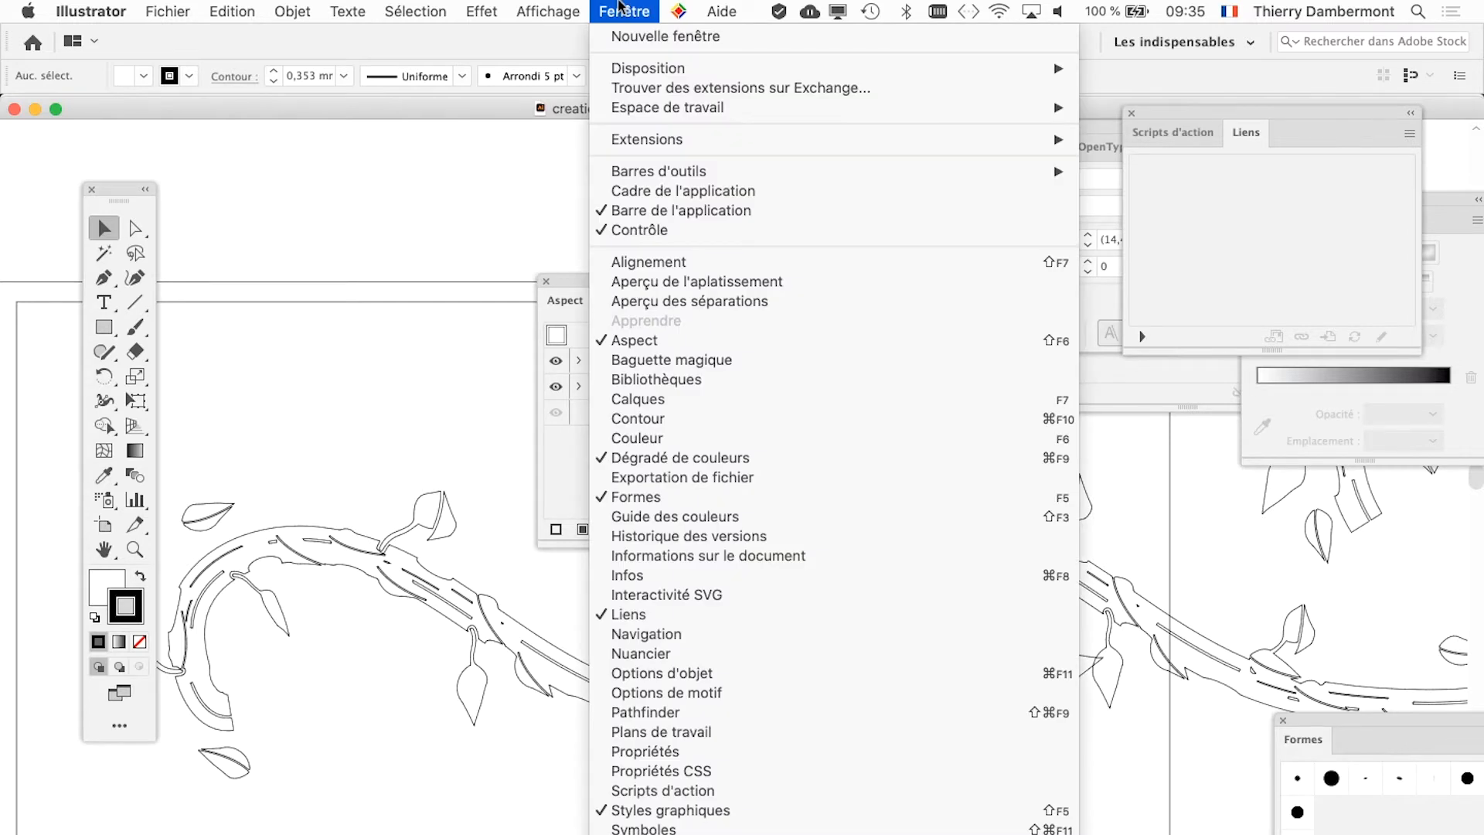
scroll(649, 456, down, 3)
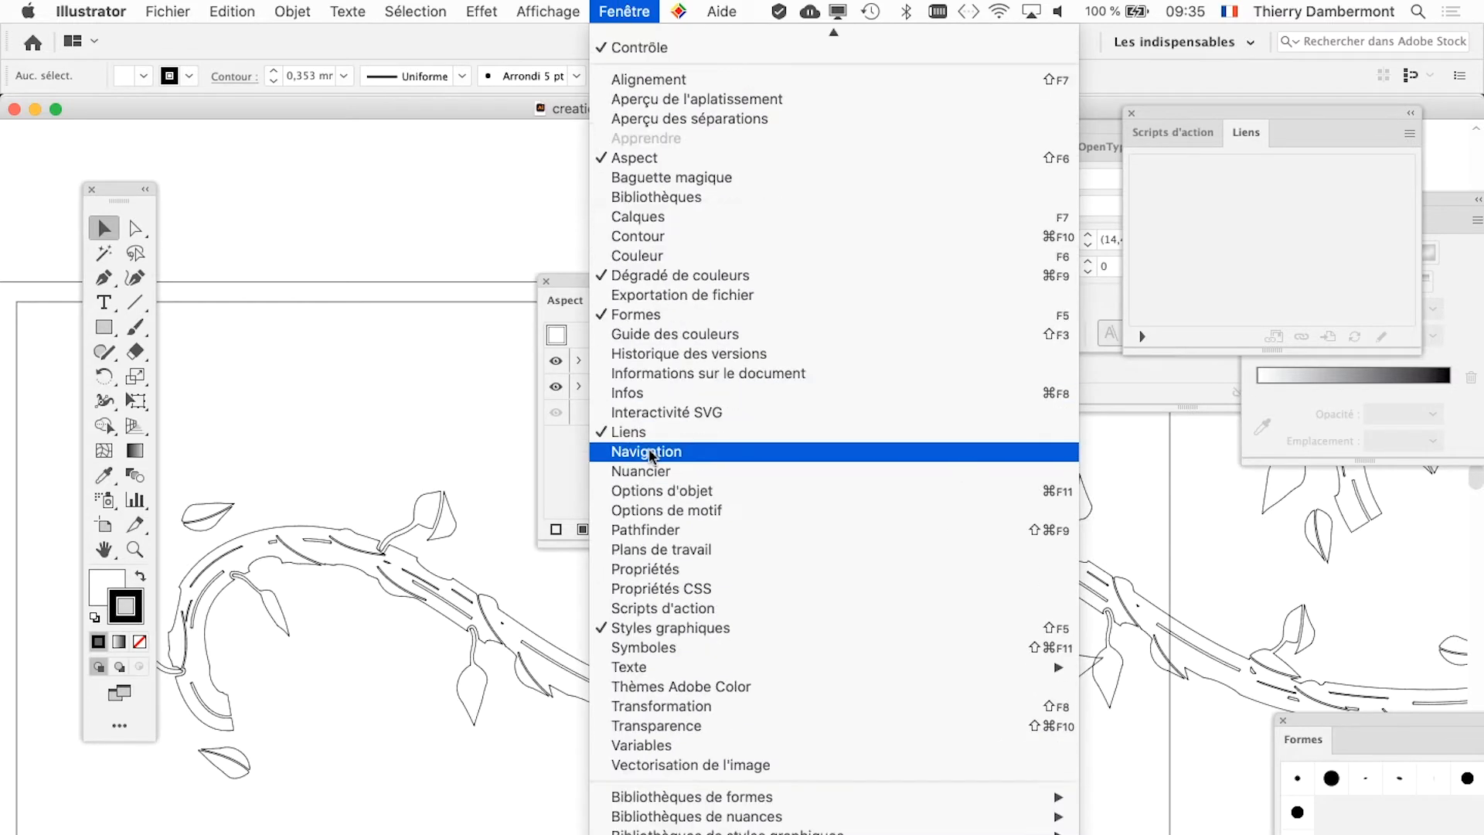
click(681, 597)
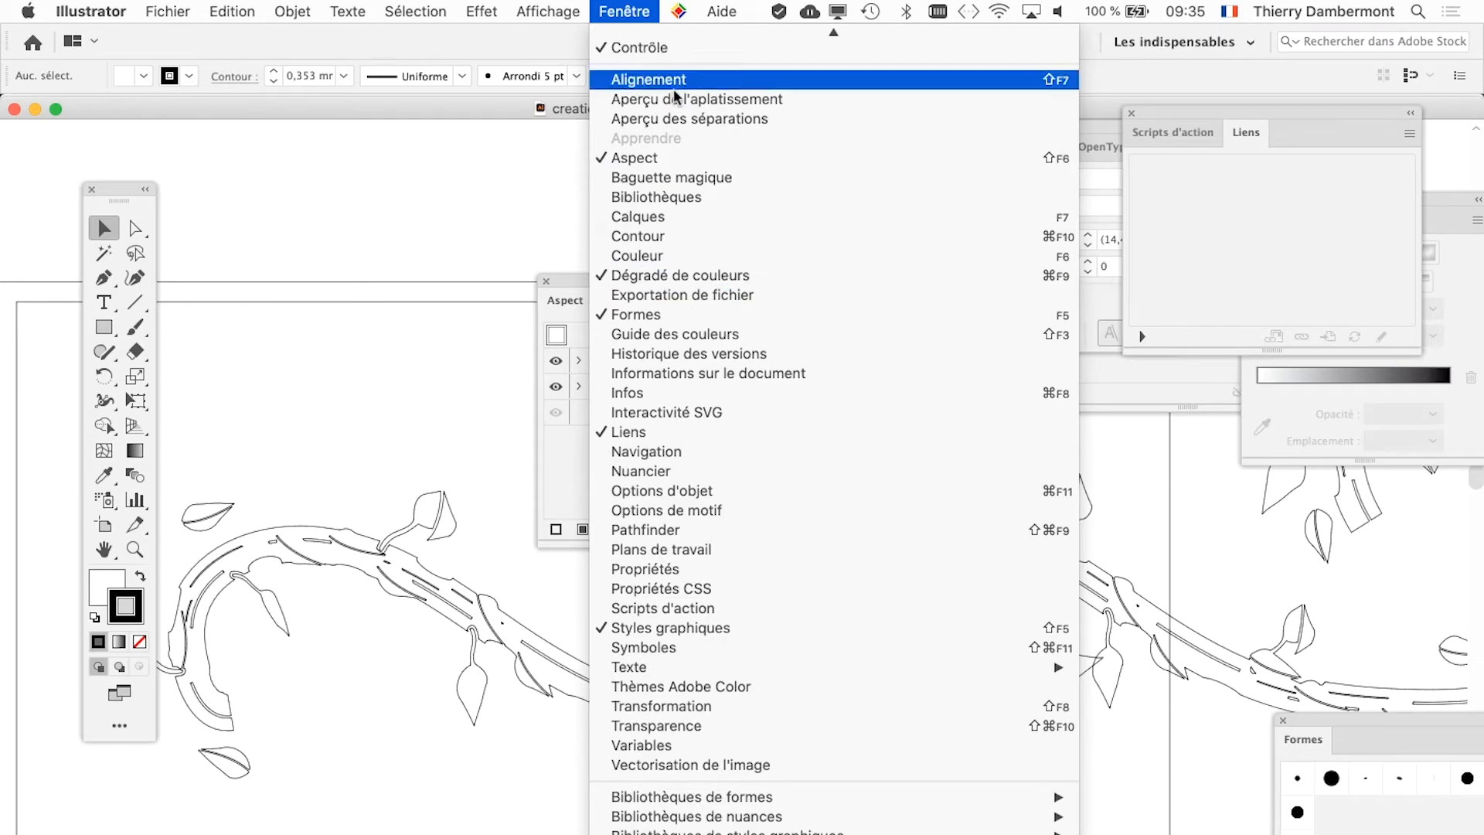
click(639, 13)
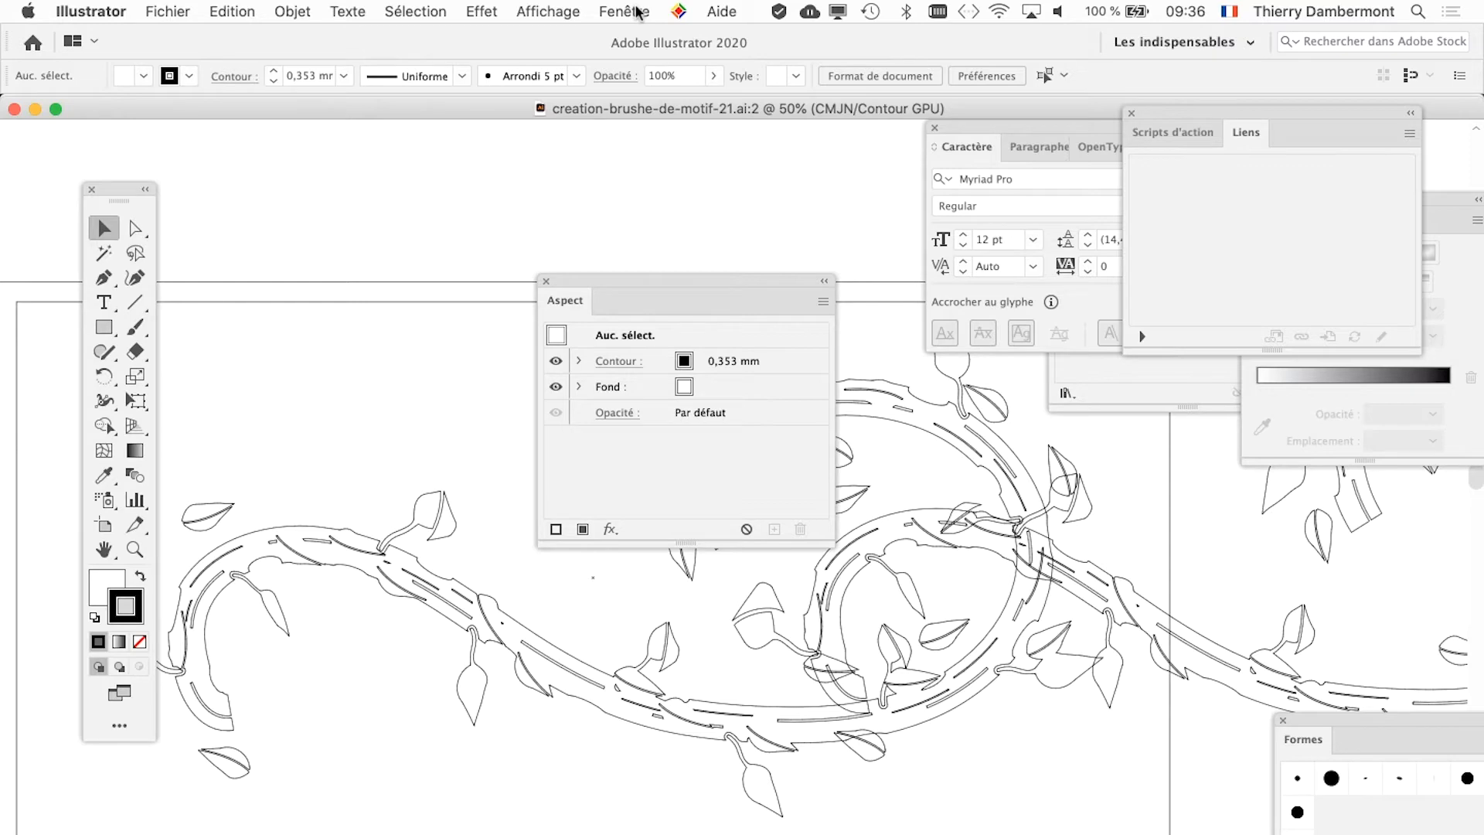
Tile the two document windows side by side and hide the floating panels except the tools.
drag(410, 109, 604, 184)
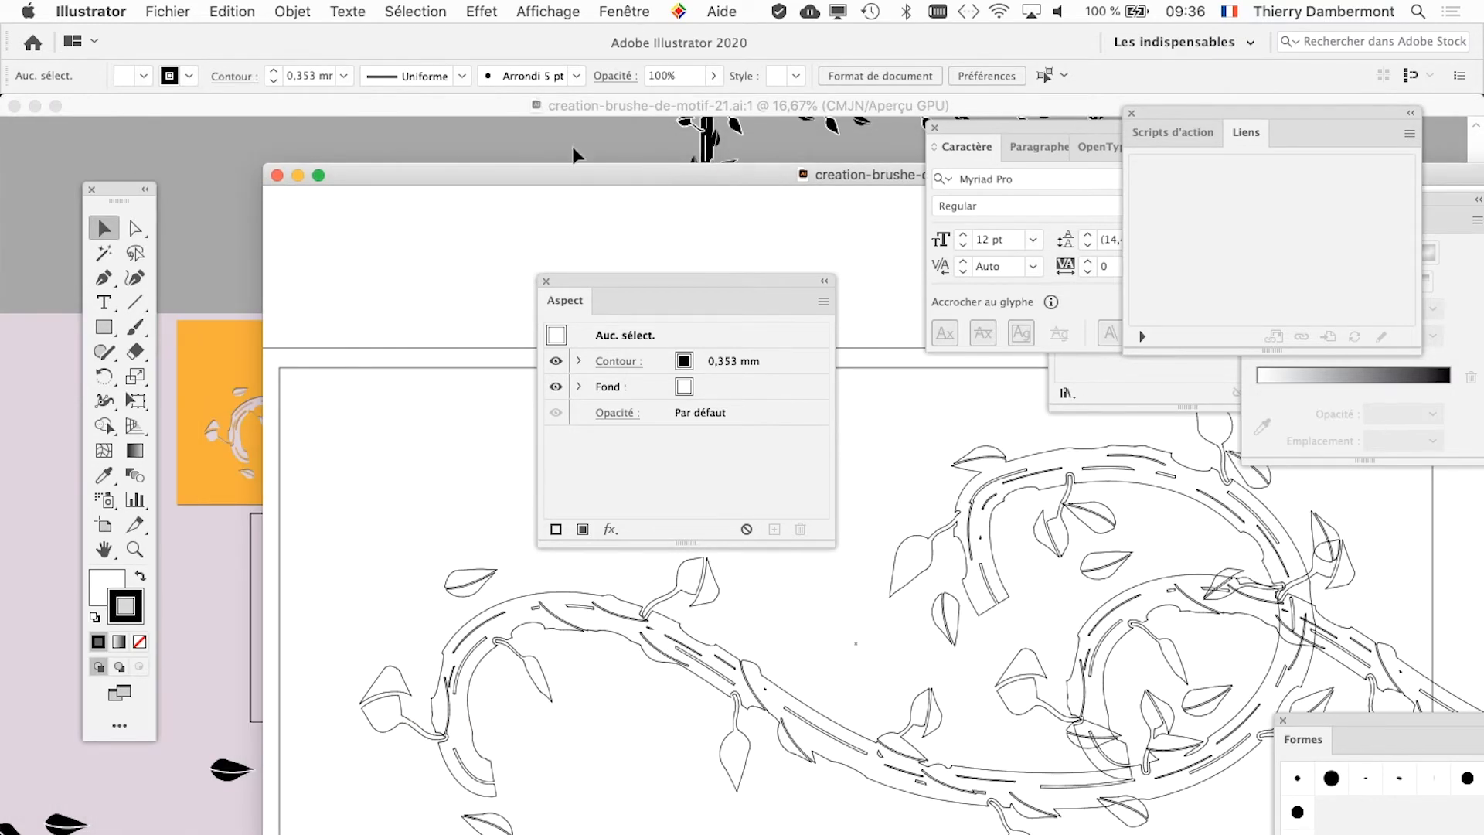
click(624, 10)
mouse_move(653, 70)
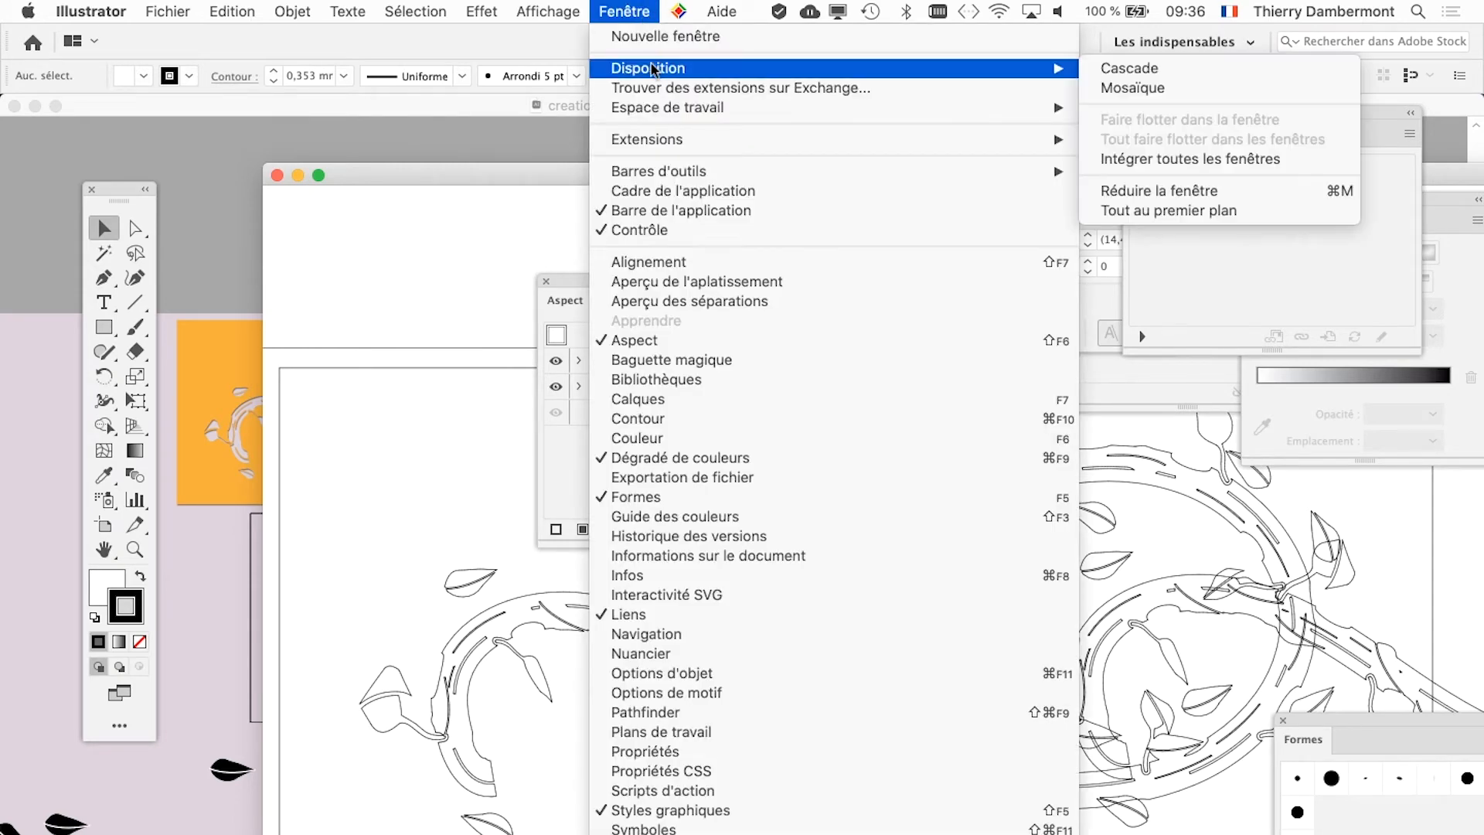
click(1188, 88)
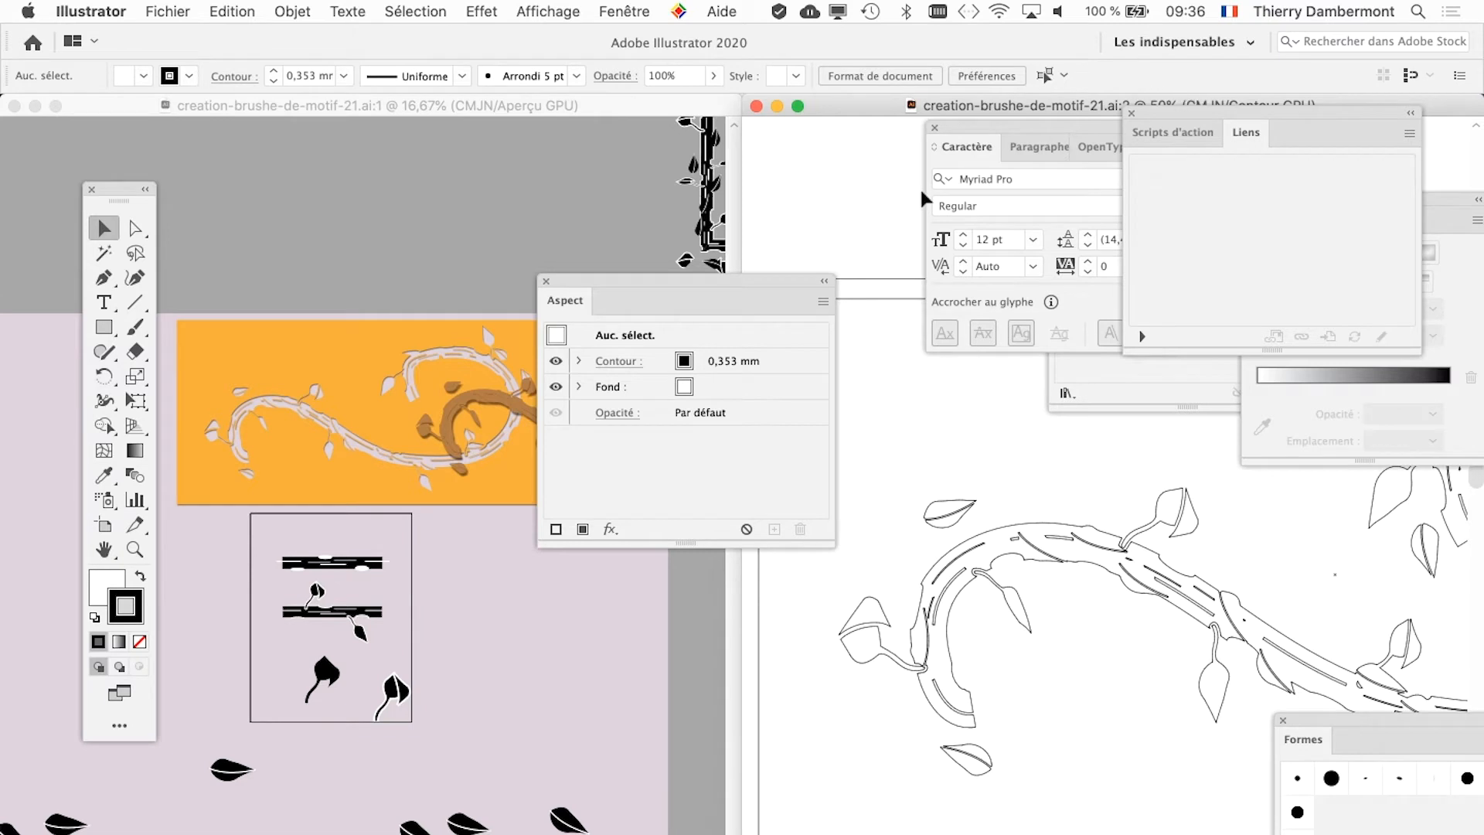
drag(128, 195, 76, 155)
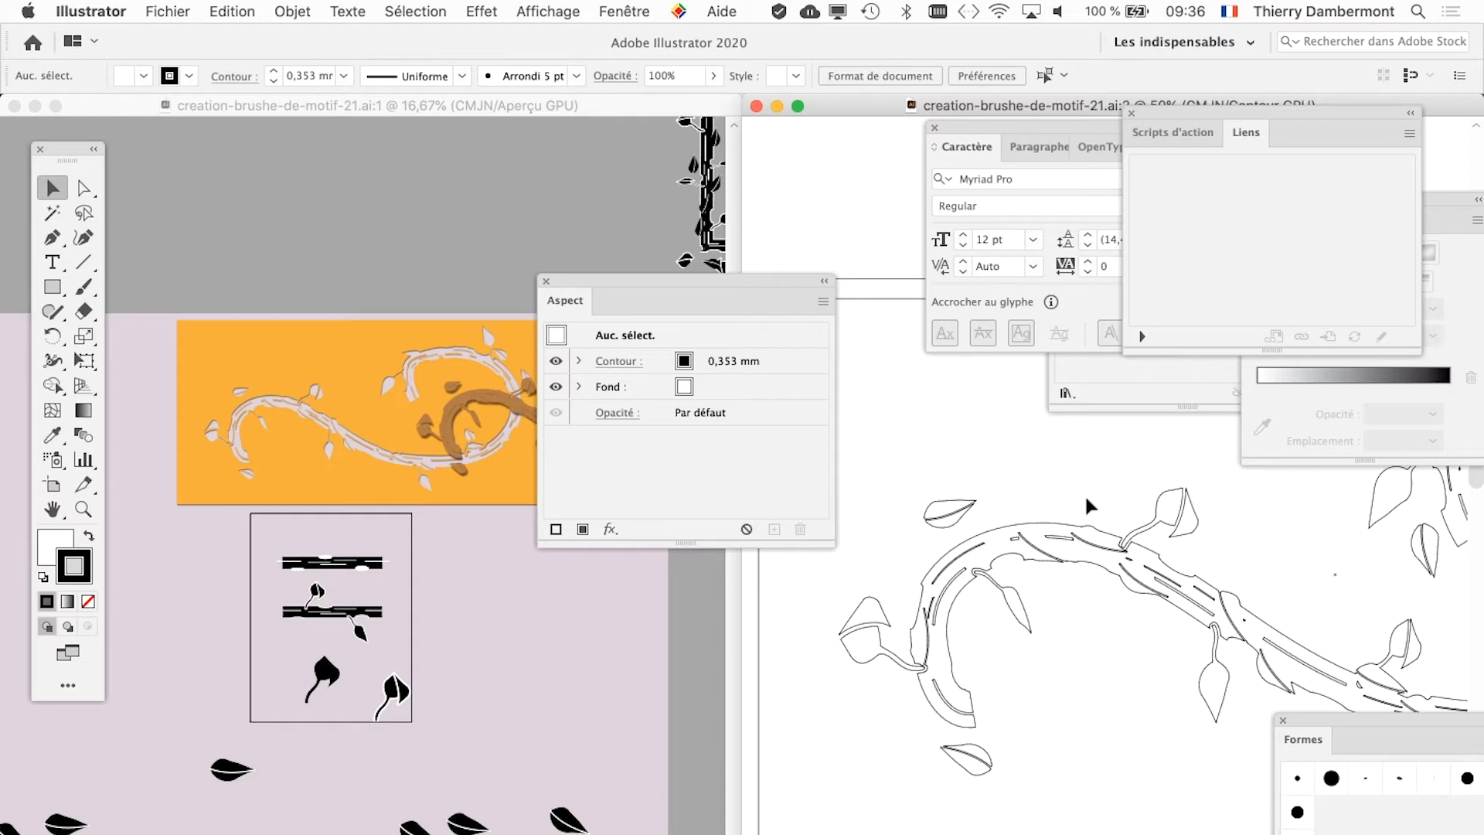
key(shift+Tab)
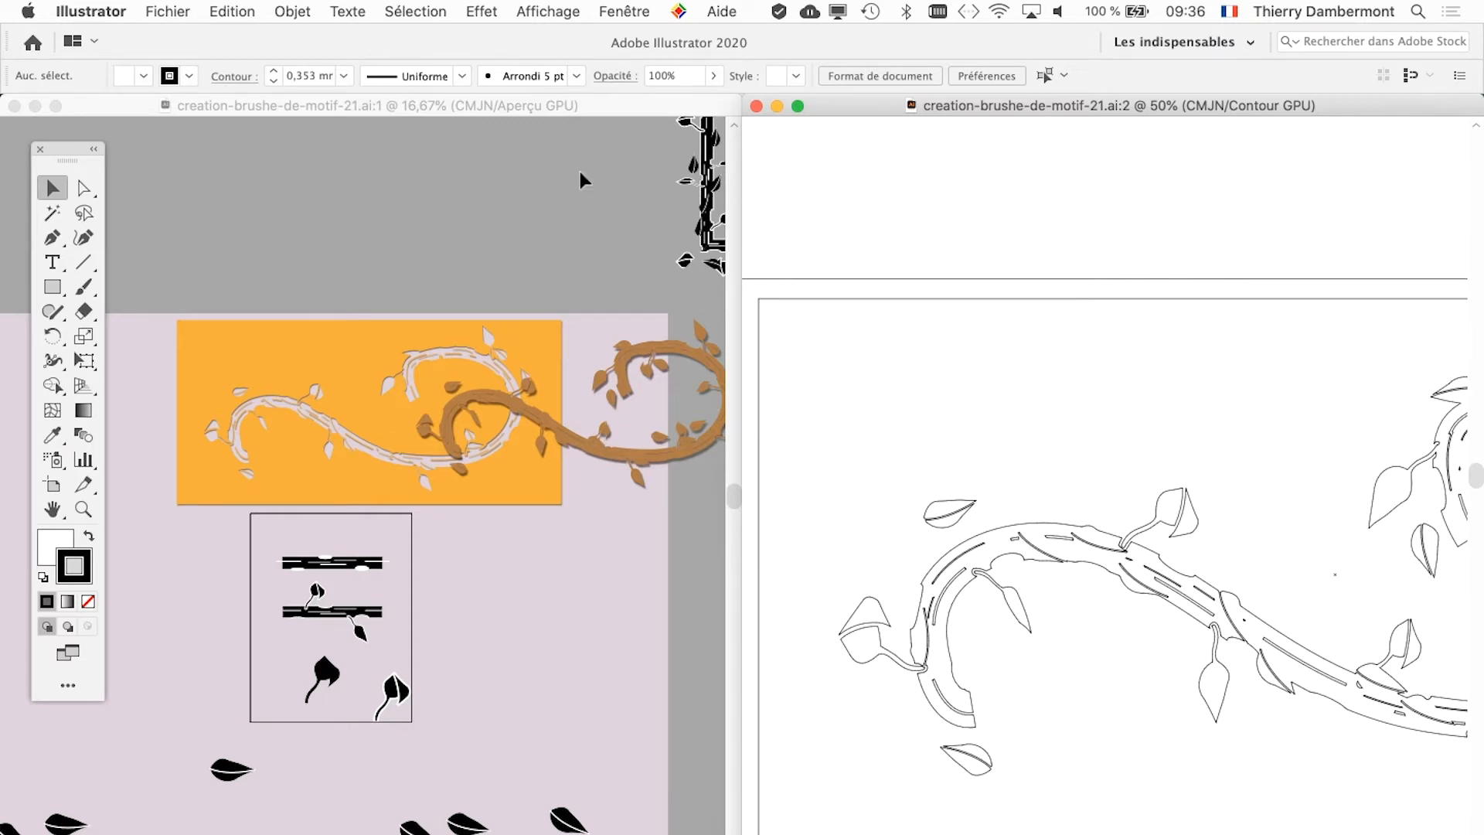
Examine the crossing of the two branches at 100% in both the preview window and the outline window.
click(530, 105)
scroll(599, 398, up, 5)
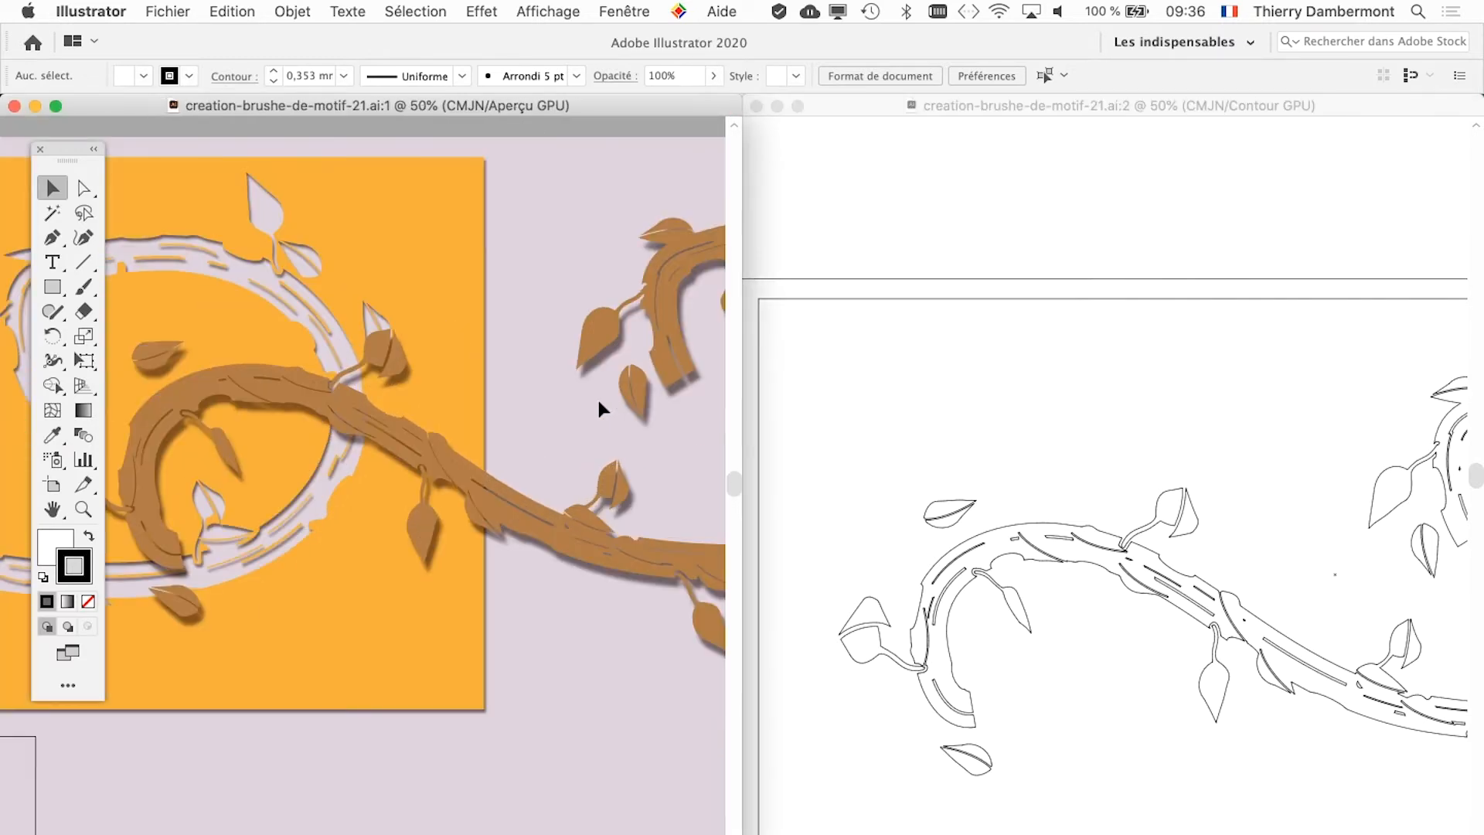
drag(619, 450, 421, 530)
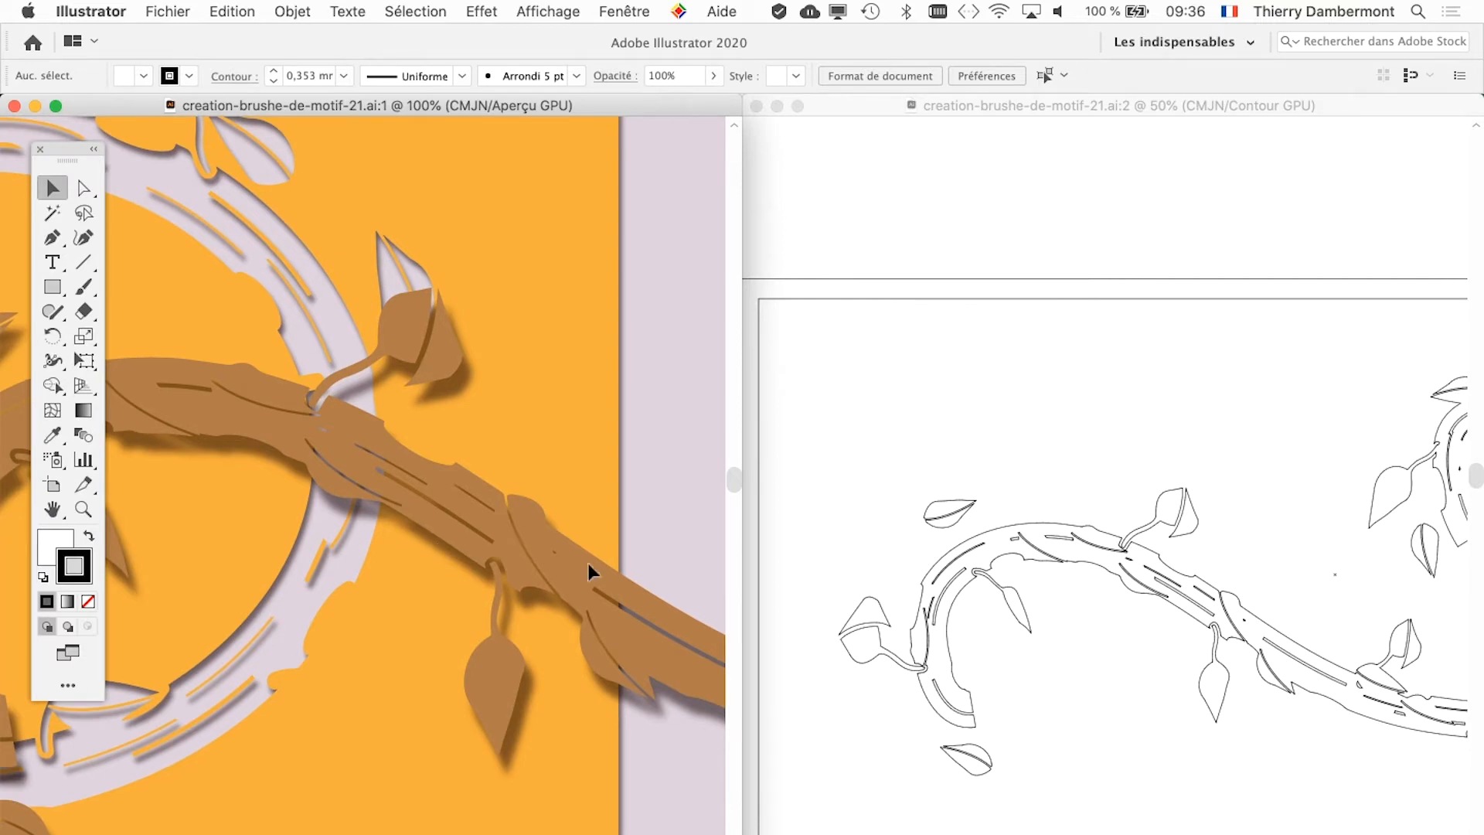
click(1109, 489)
scroll(1081, 582, up, 3)
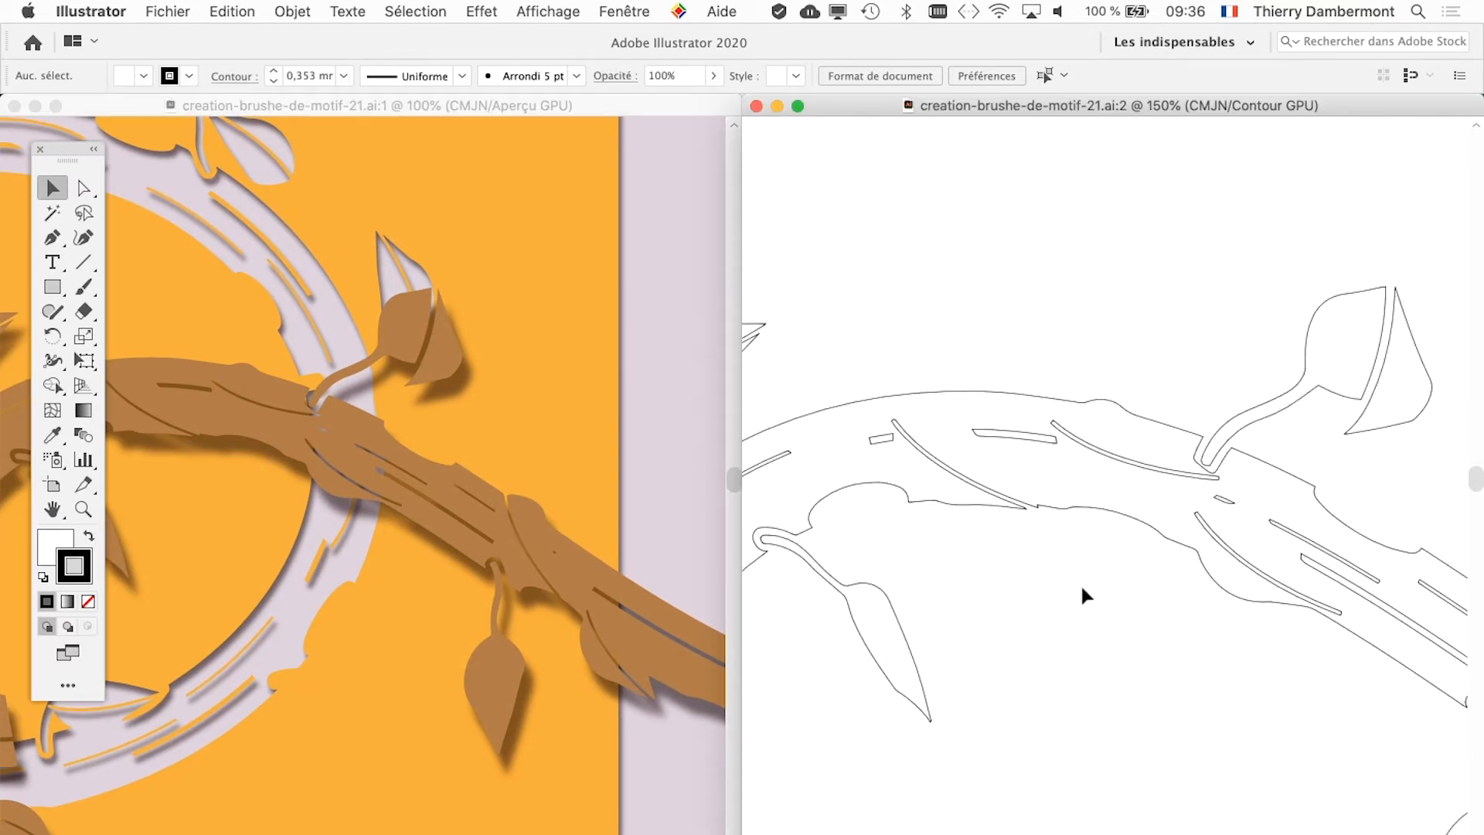
mouse_move(1080, 585)
mouse_down()
mouse_move(1063, 606)
mouse_move(1047, 596)
mouse_move(1050, 563)
mouse_move(1036, 596)
mouse_move(1202, 609)
mouse_move(928, 610)
mouse_move(1082, 626)
mouse_move(867, 581)
mouse_up()
scroll(1081, 623, down, 5)
scroll(1168, 573, up, 3)
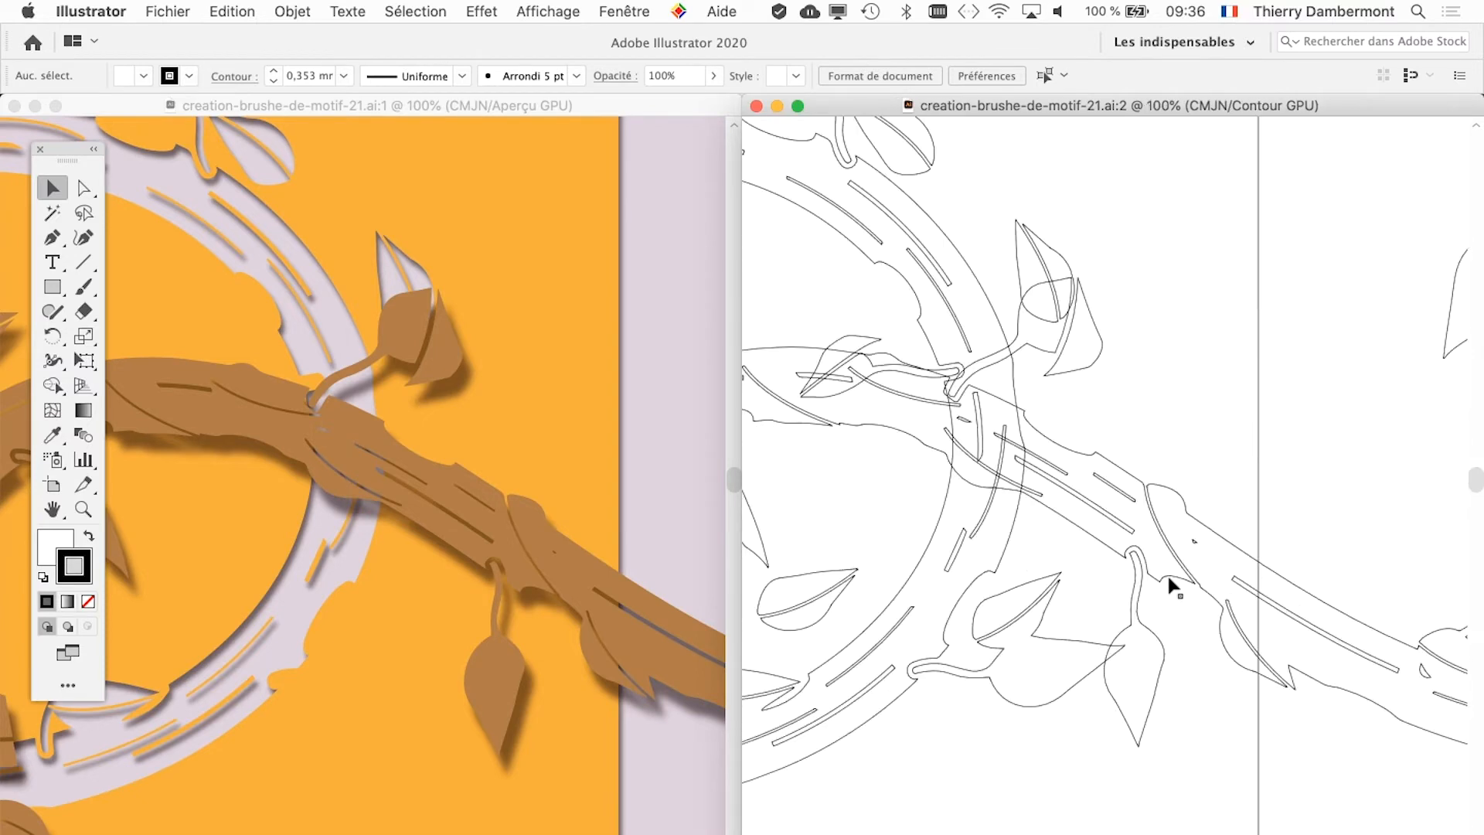
mouse_move(1009, 482)
mouse_down()
mouse_move(1093, 546)
mouse_move(1102, 534)
mouse_up()
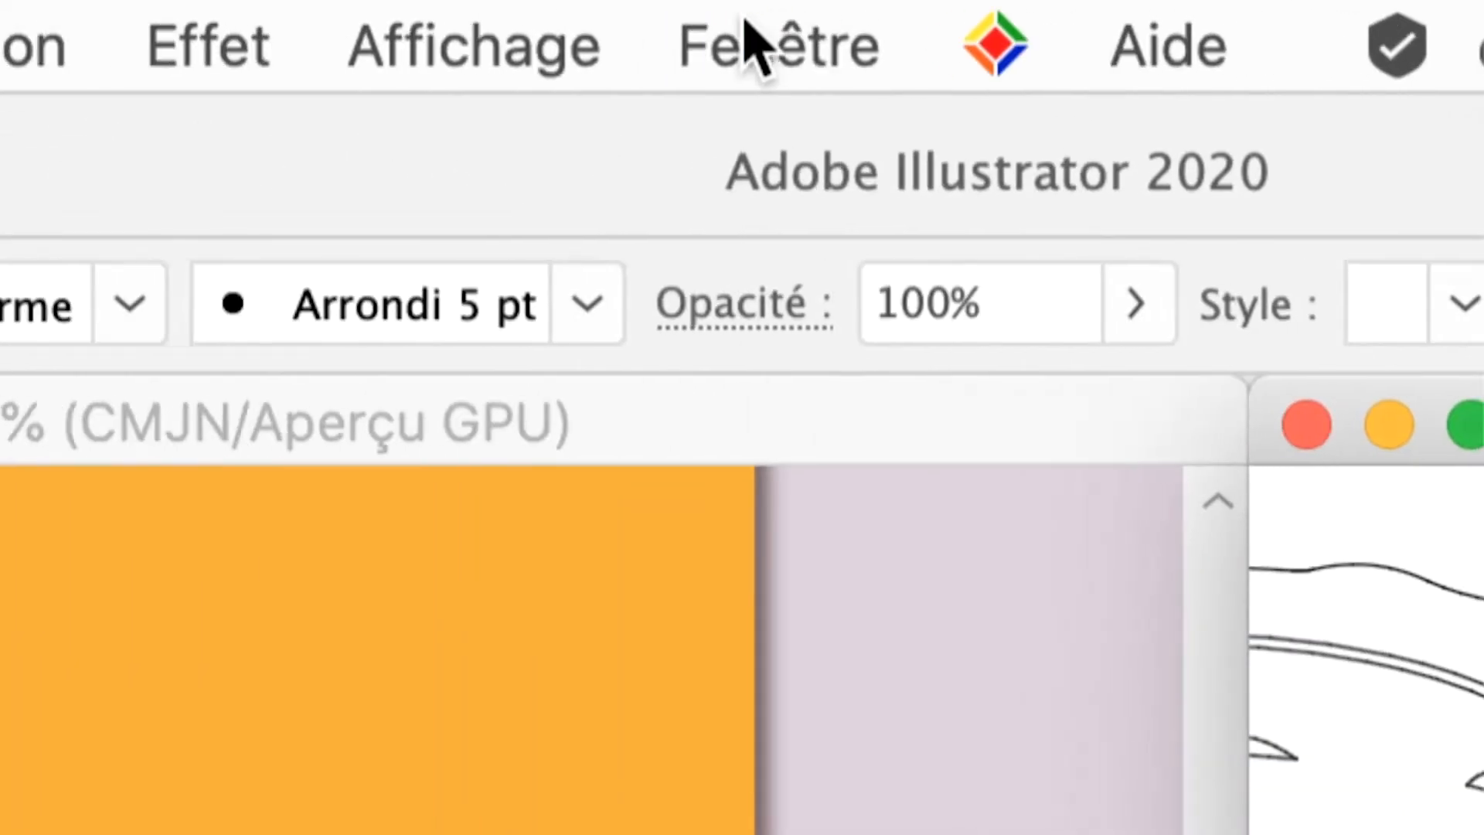
click(454, 43)
click(455, 42)
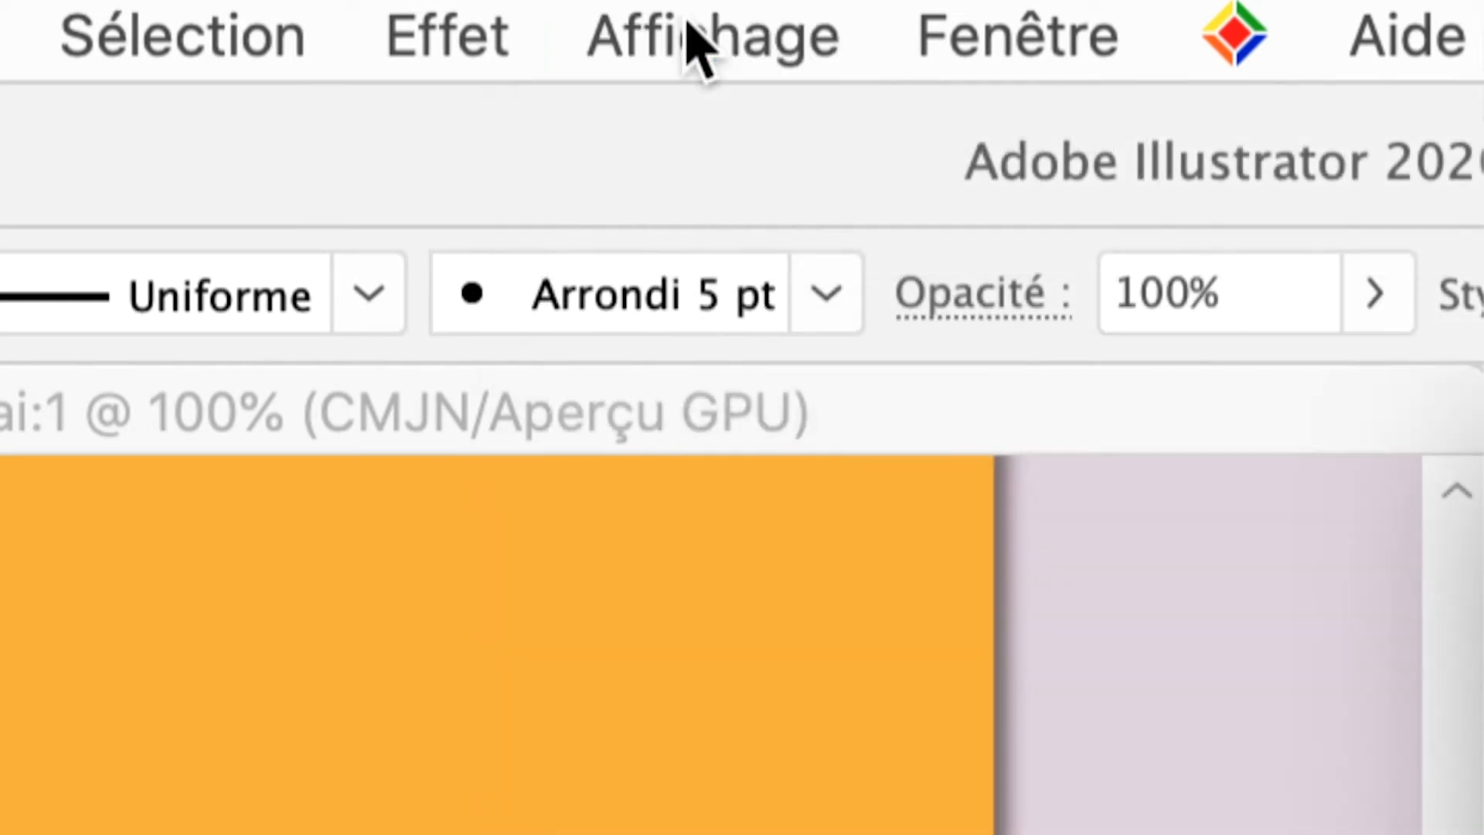
click(688, 45)
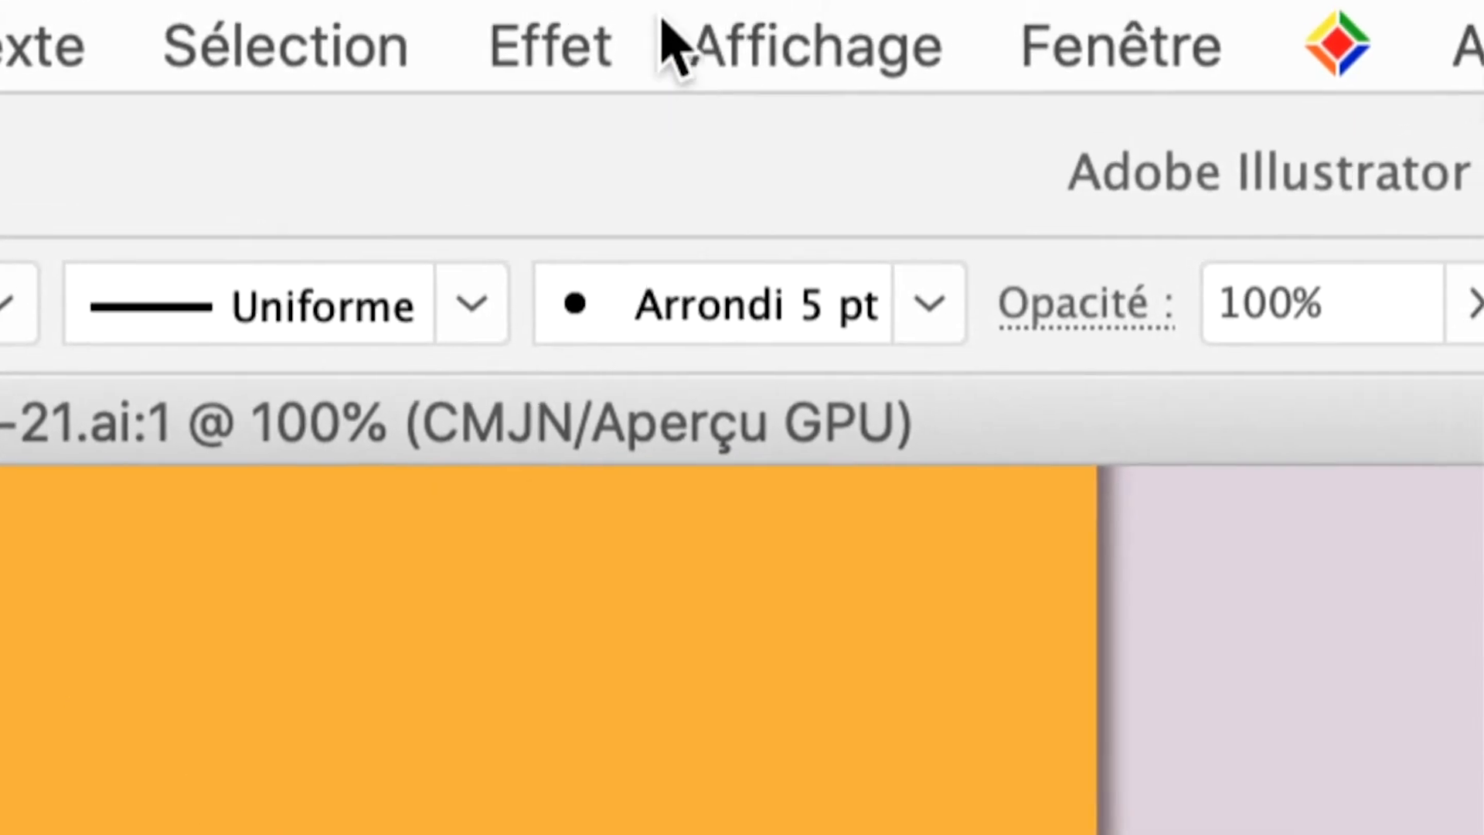
click(753, 43)
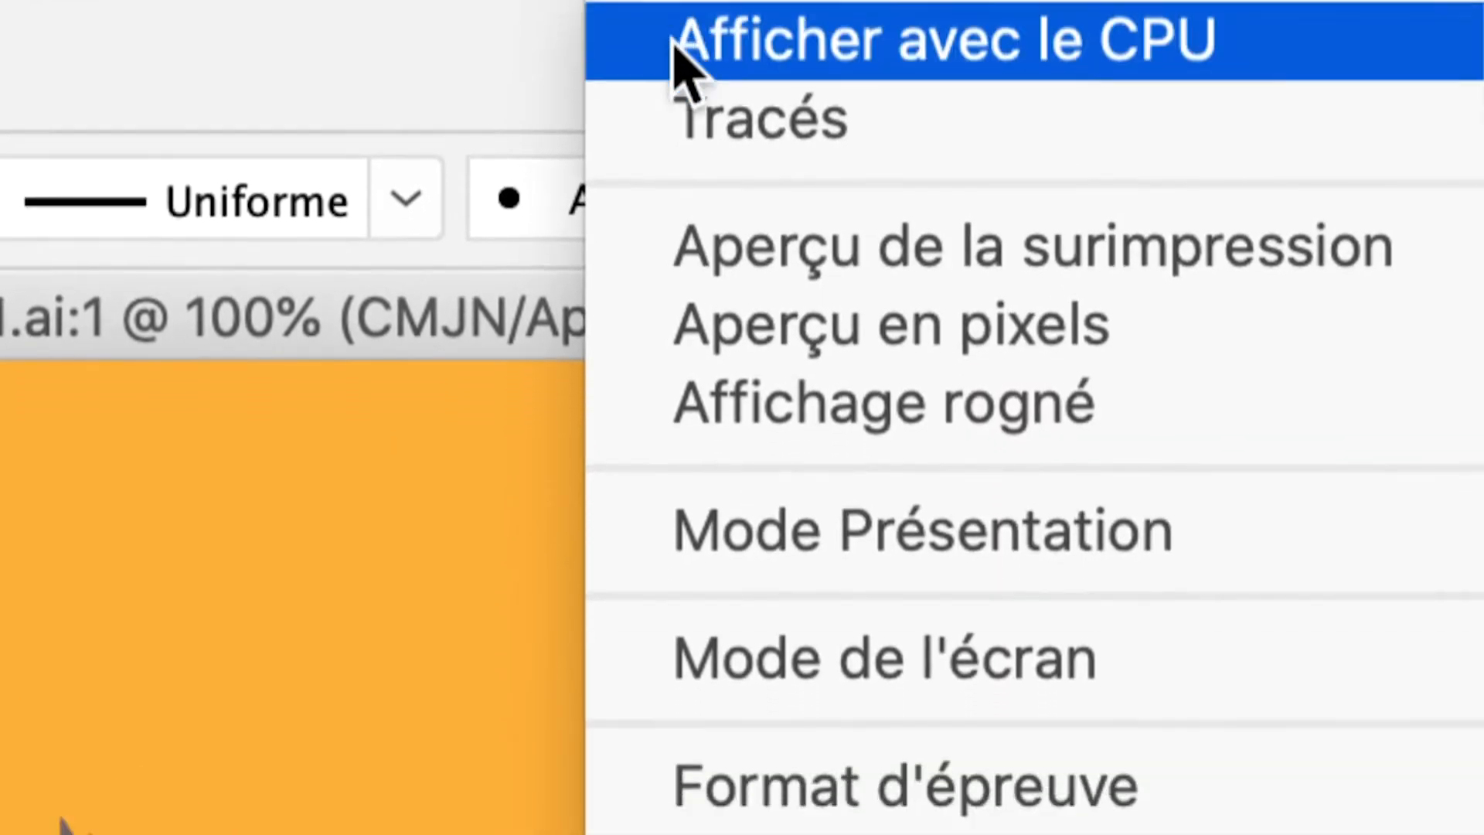
click(680, 17)
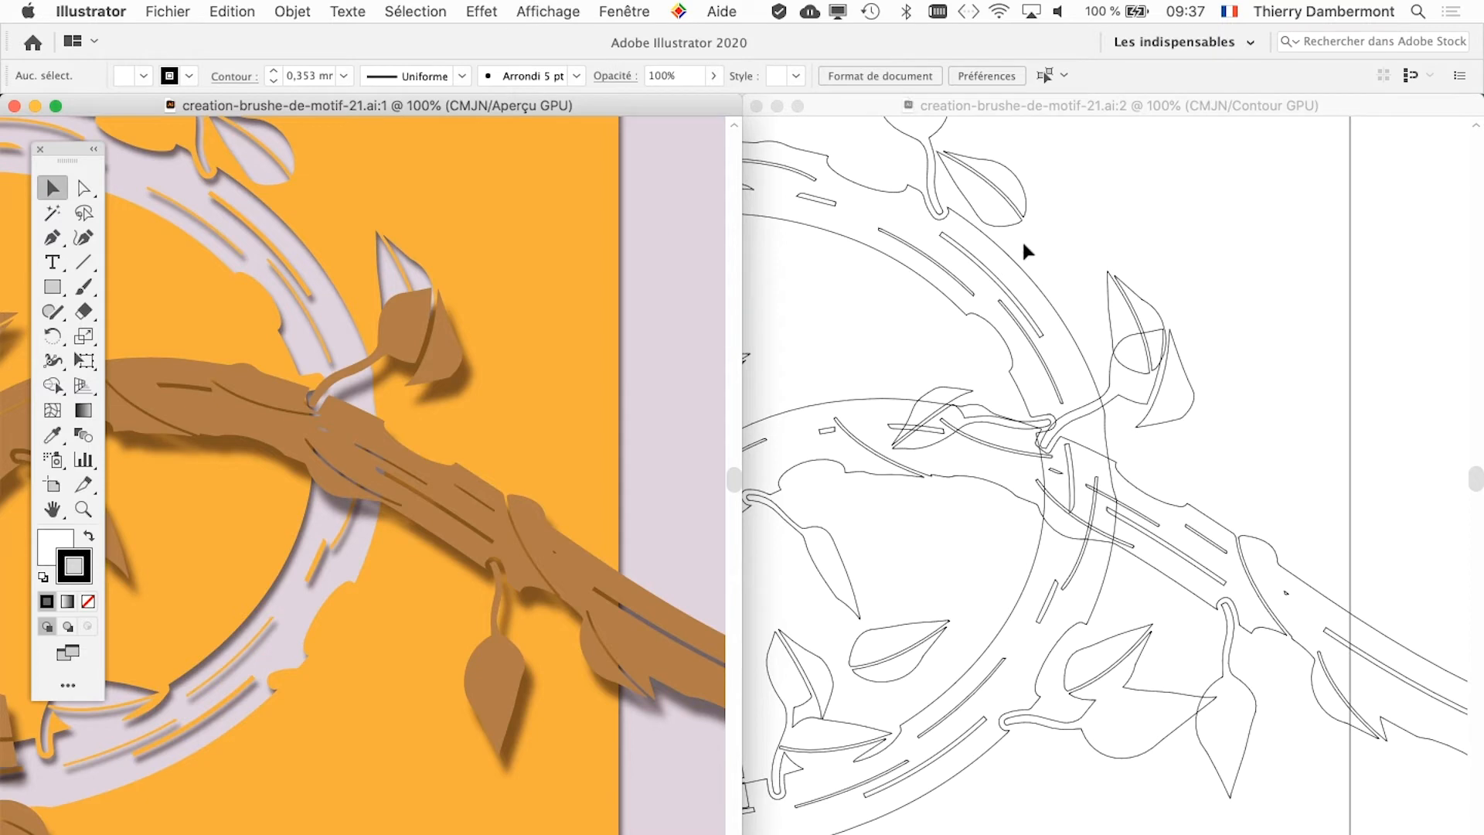
click(1117, 487)
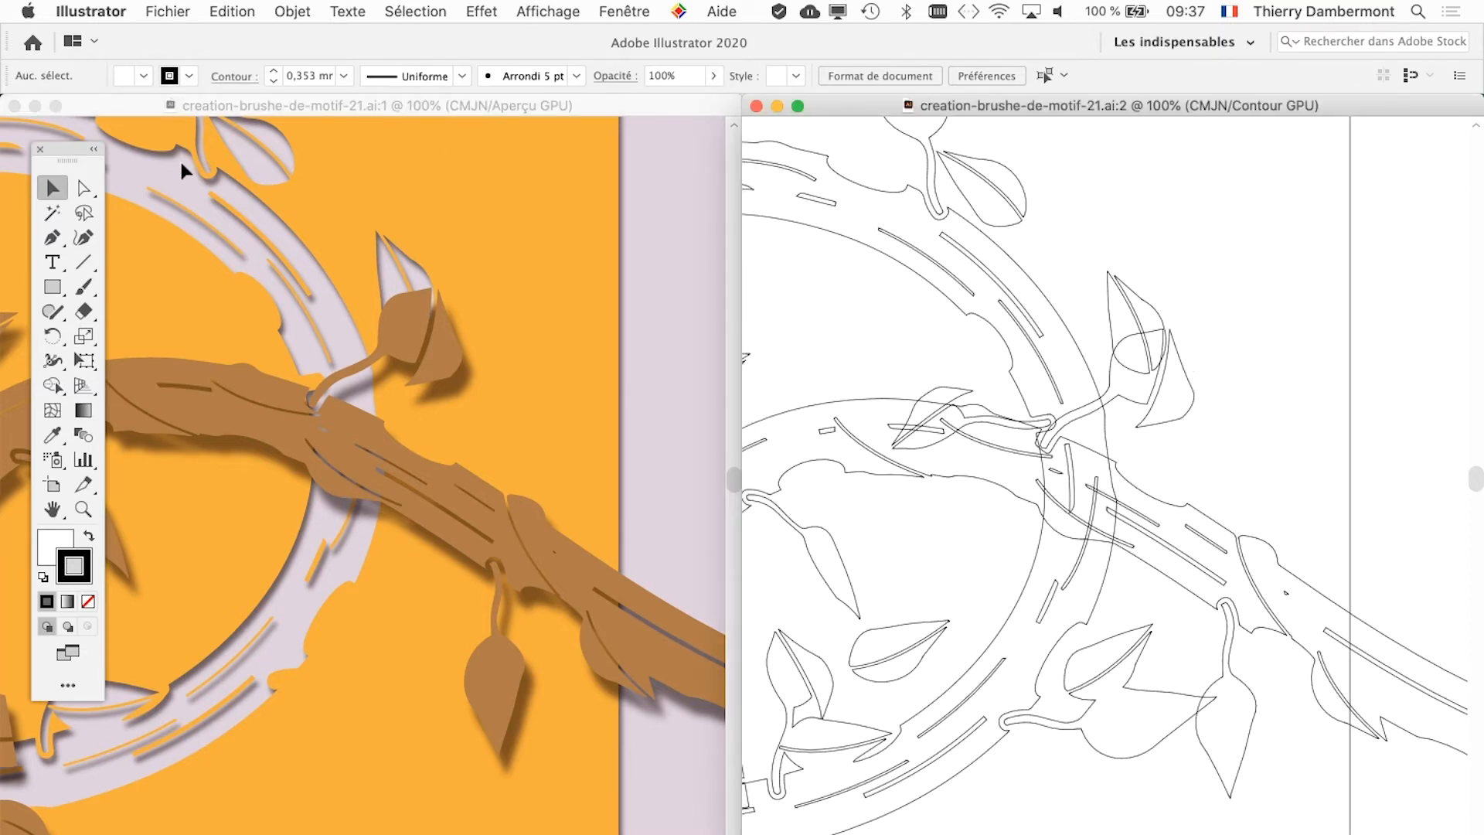
drag(68, 140, 158, 133)
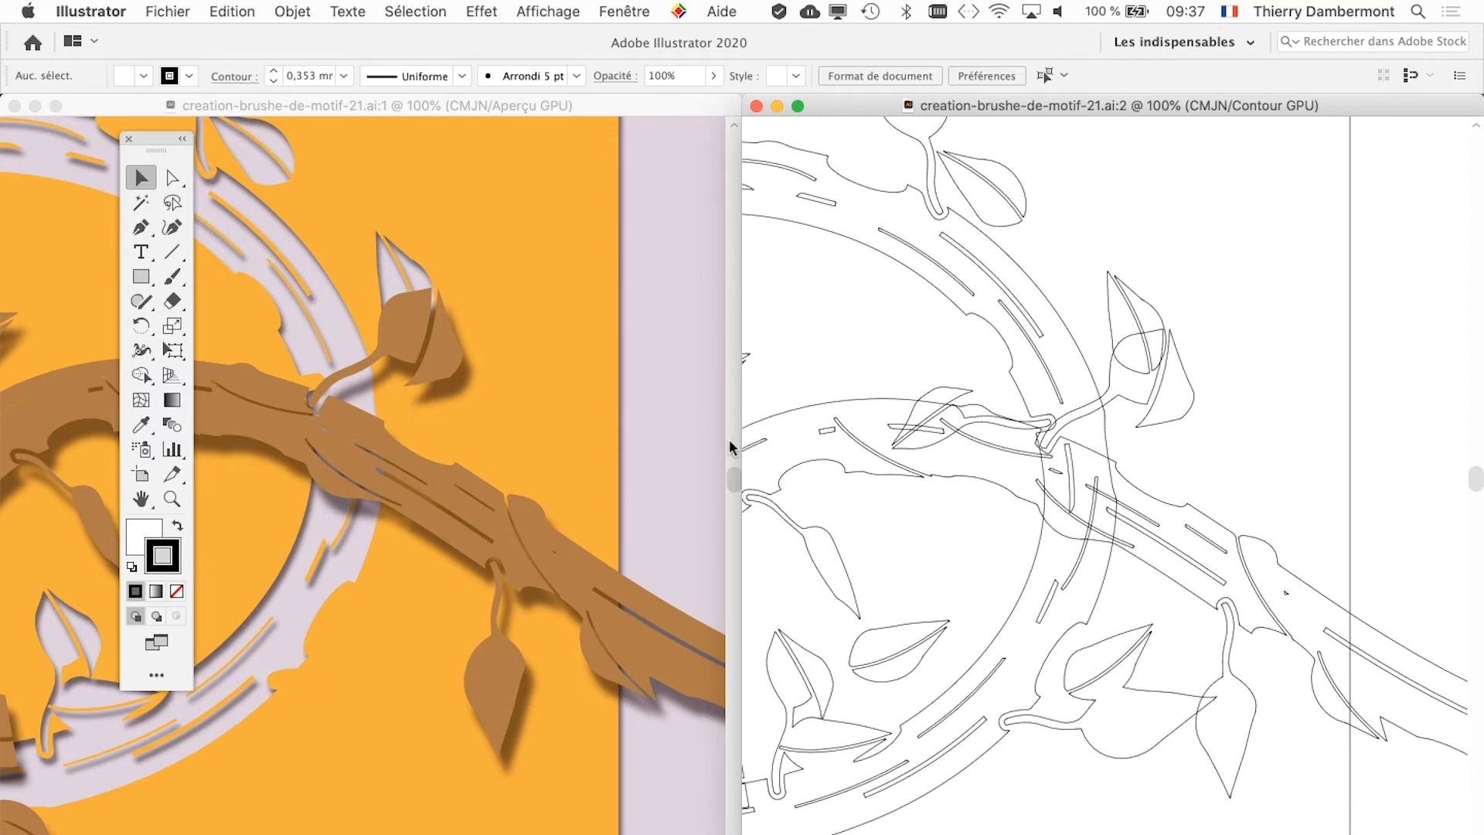
drag(164, 137, 148, 133)
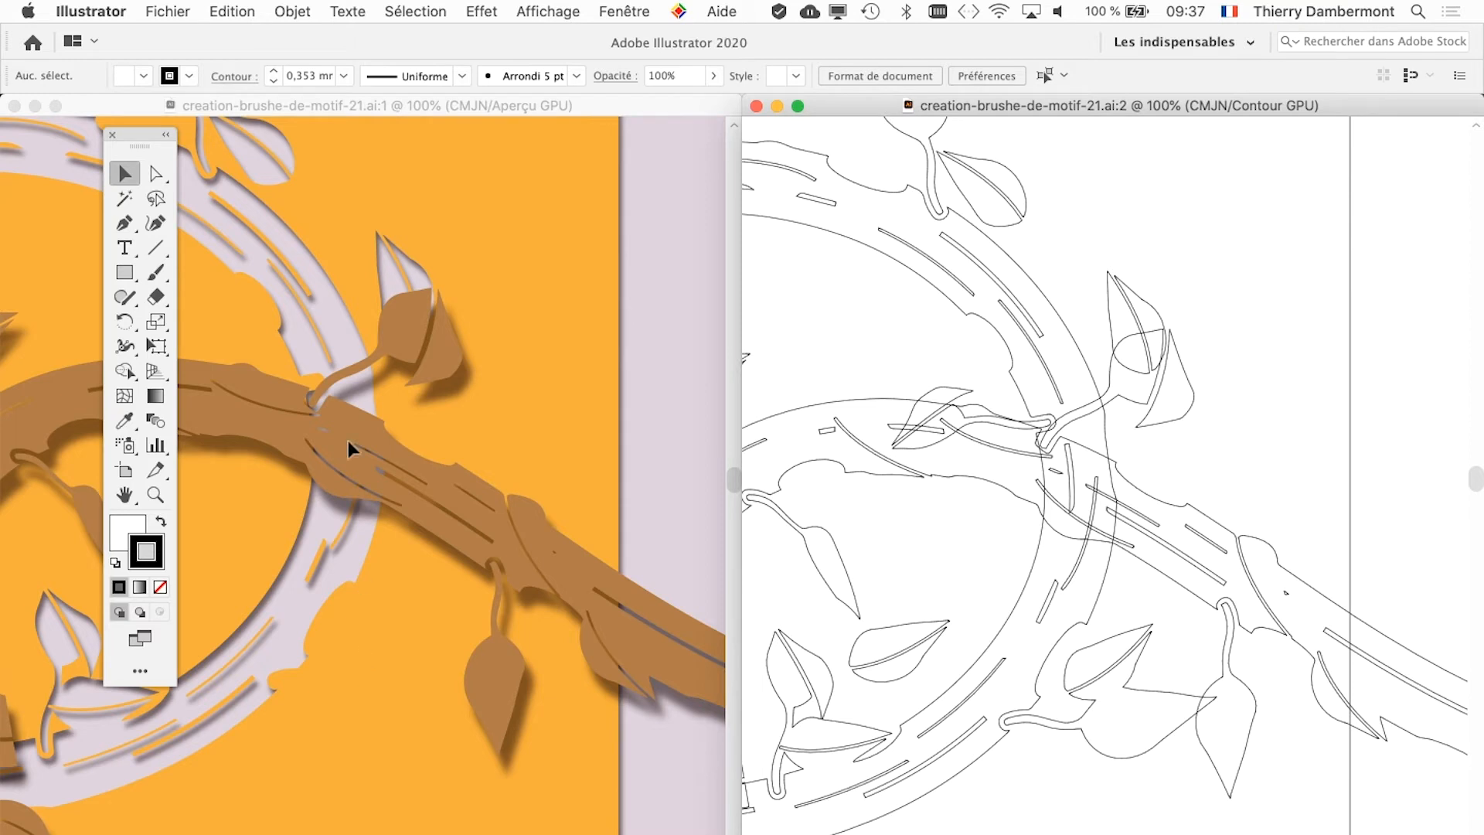
drag(139, 141, 100, 140)
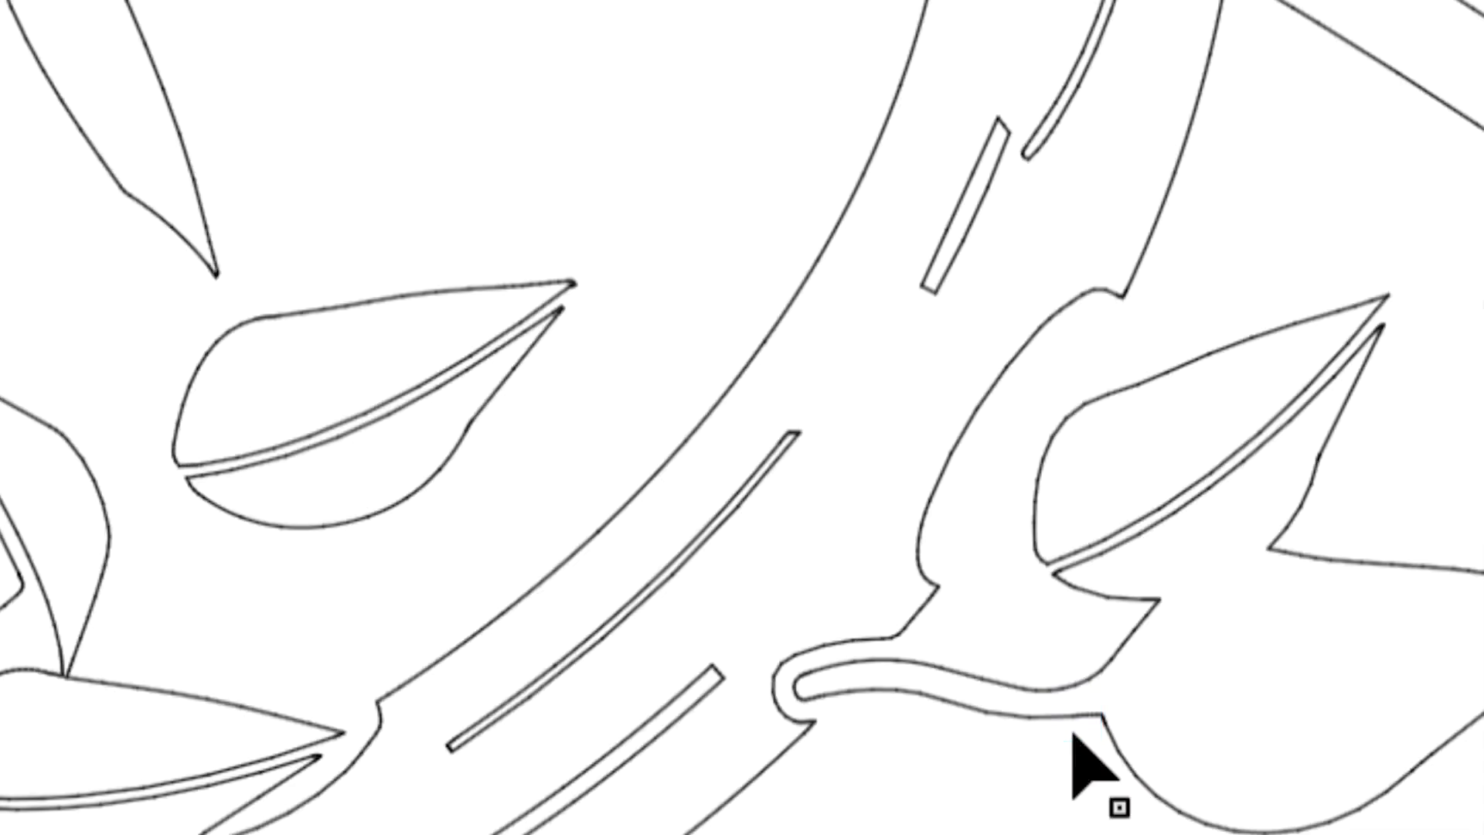
Select the orange compound path with the branch cut-out and activate the Group Selection tool (Sélection directe progressive).
key(ctrl+a)
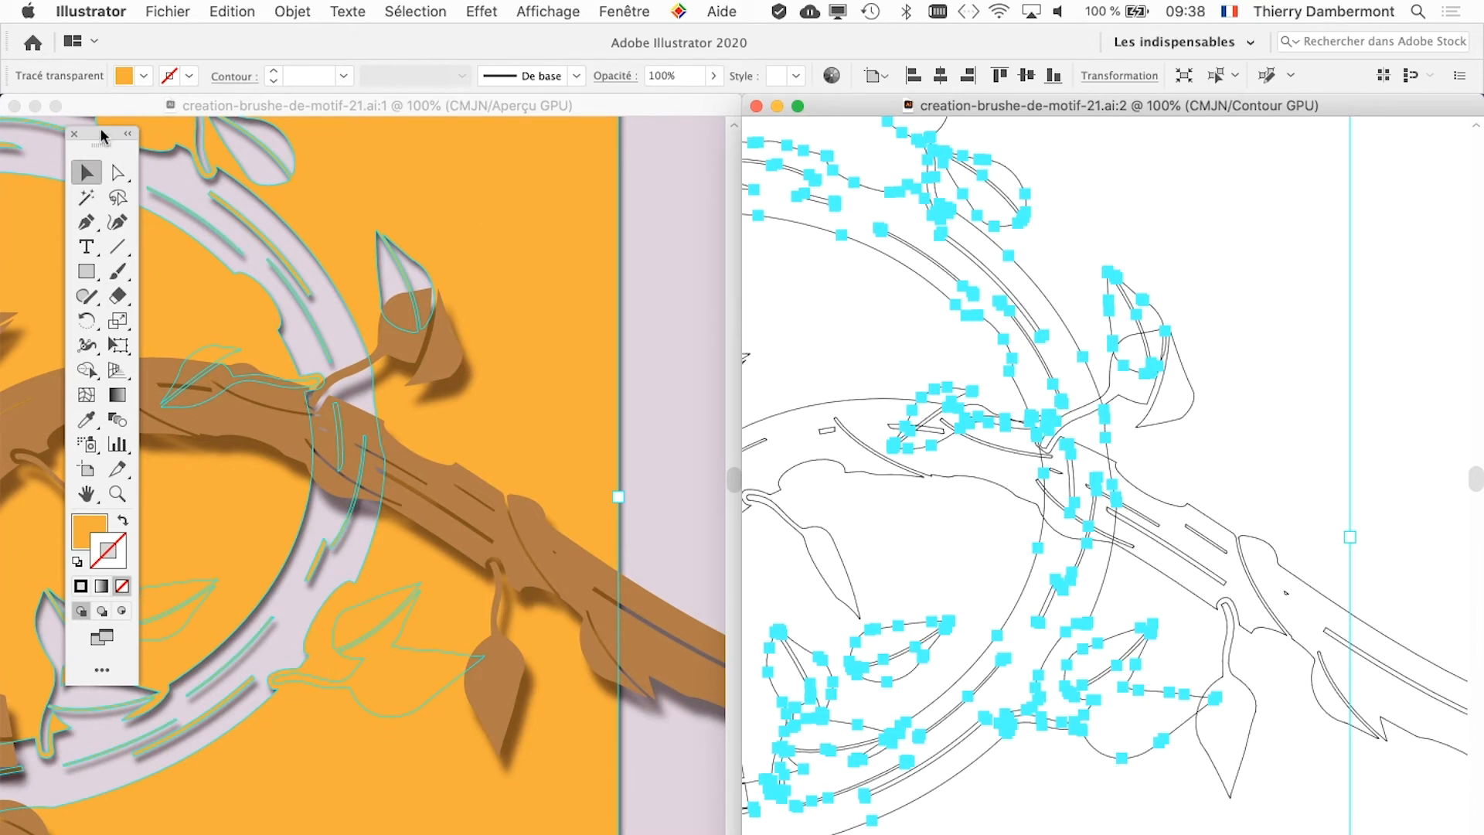
drag(100, 134, 629, 146)
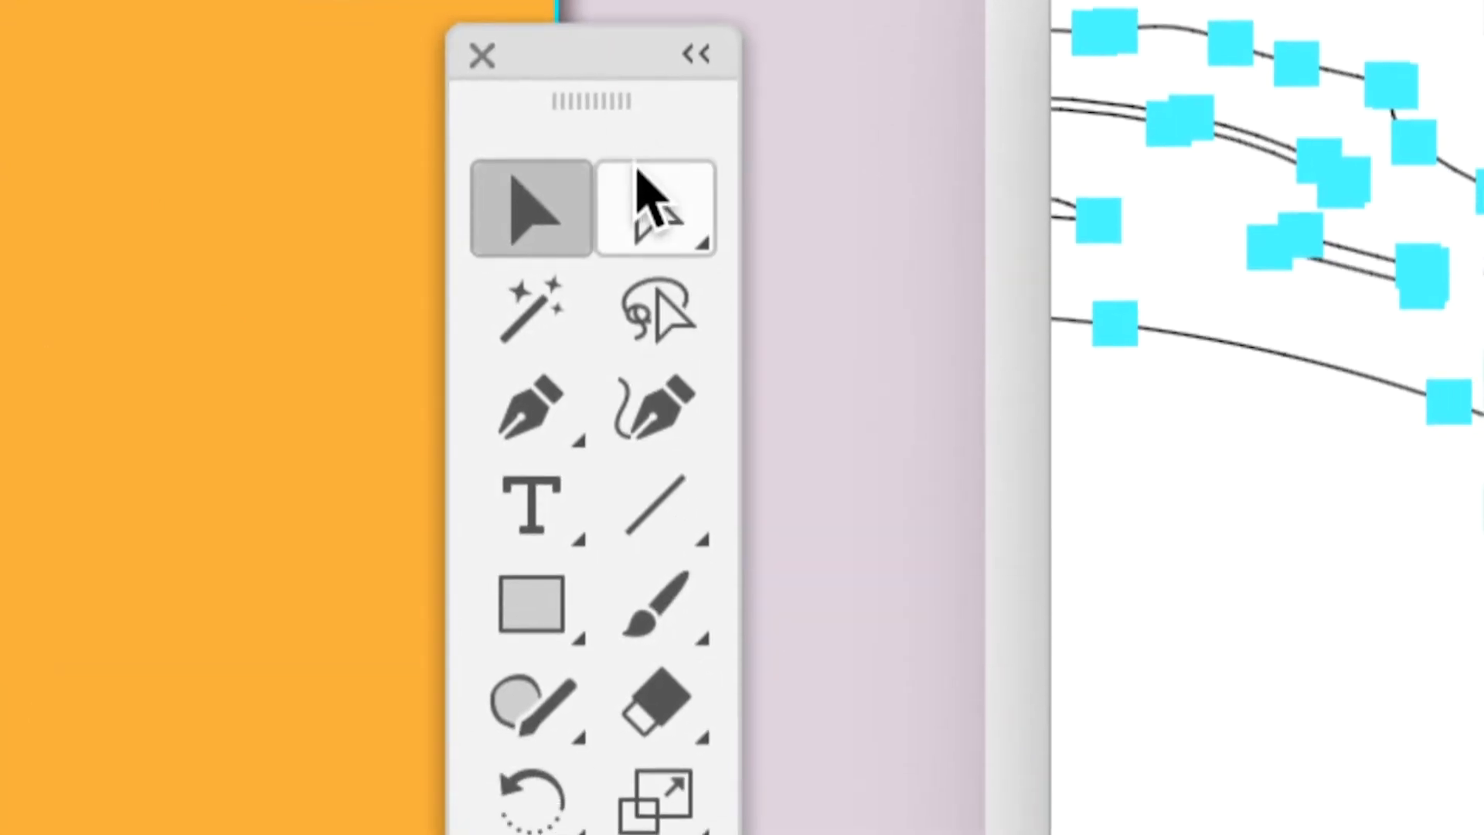
click(700, 309)
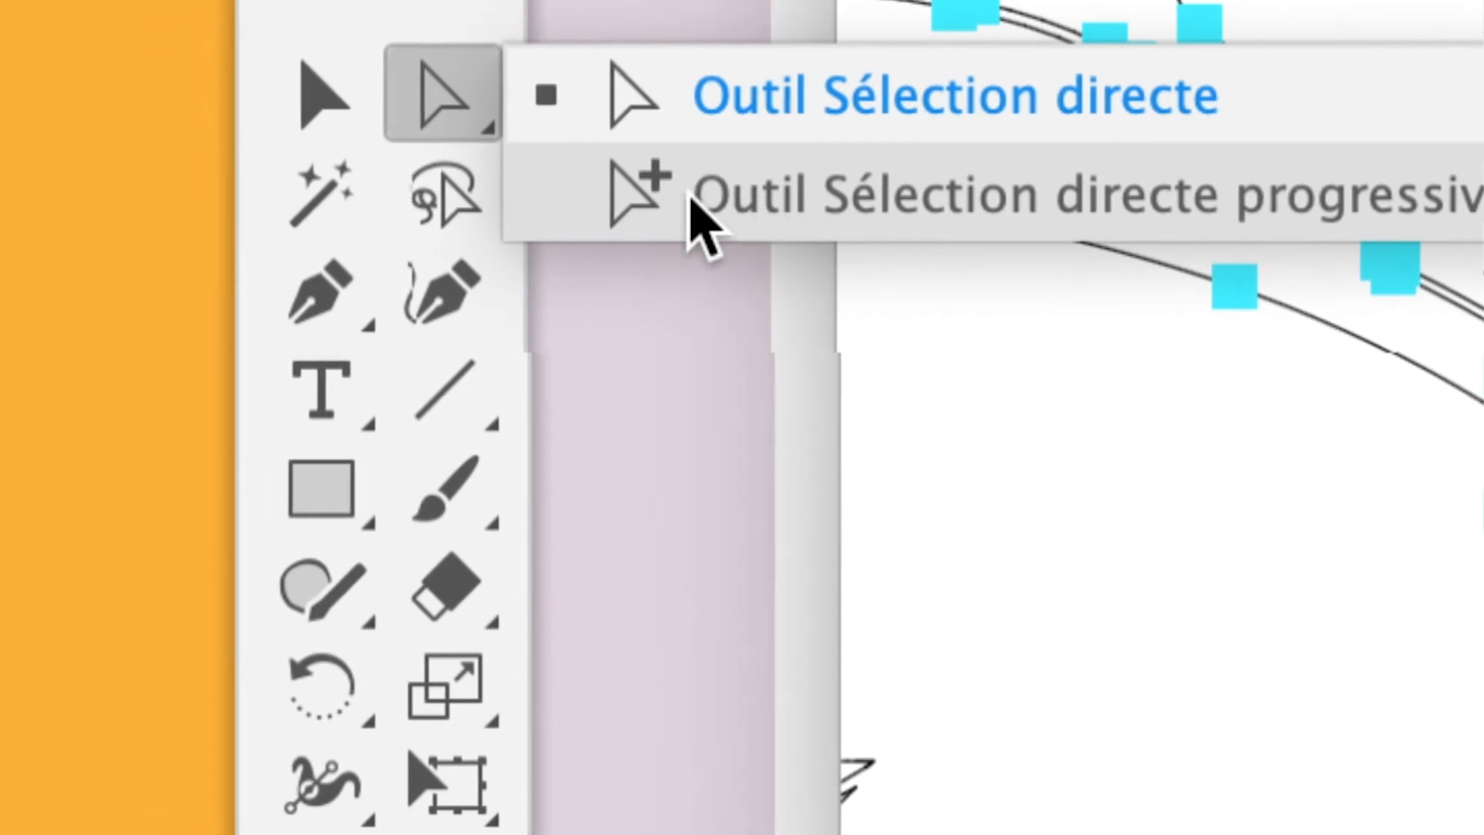
click(692, 199)
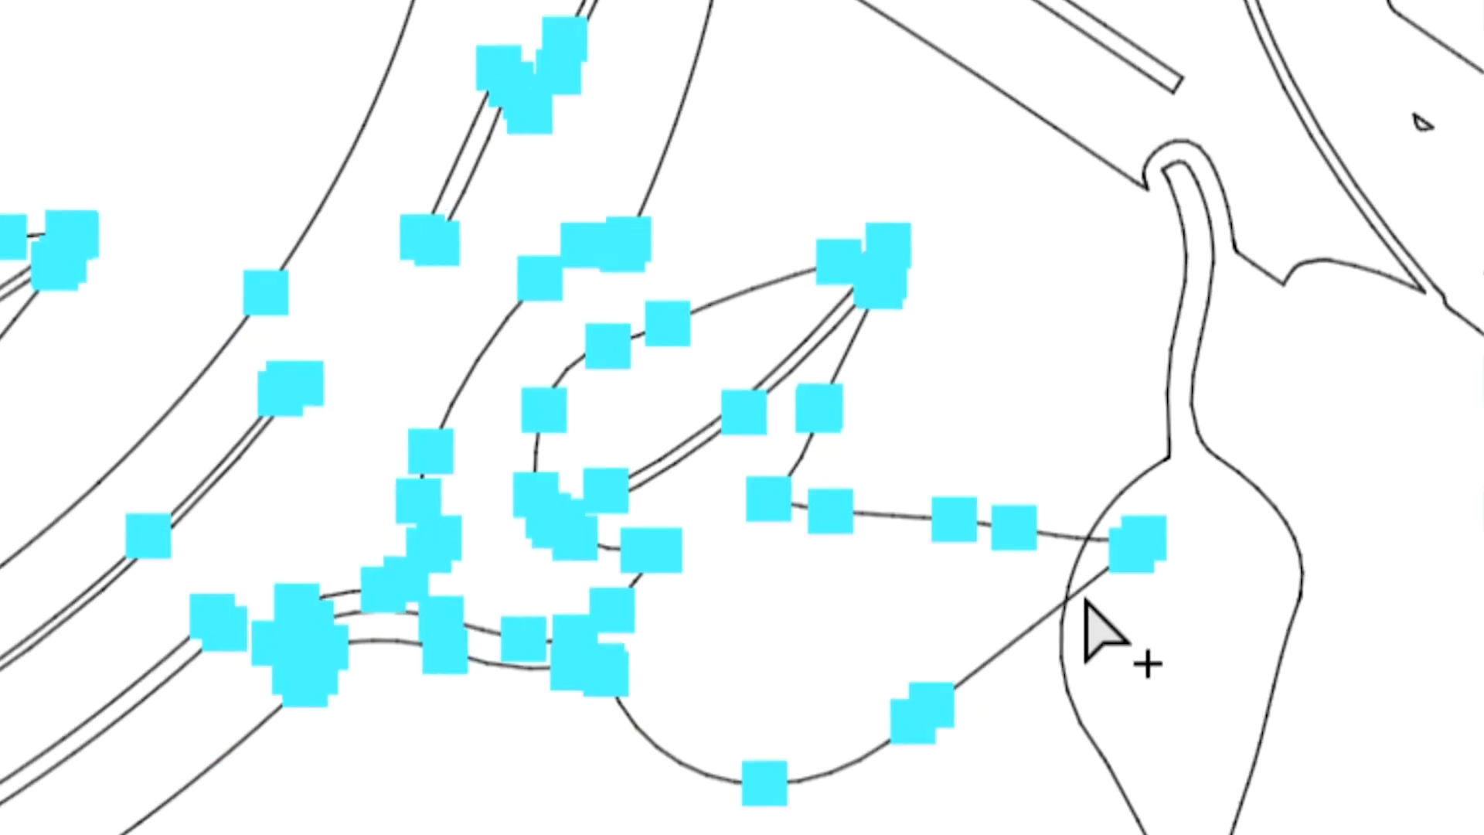
Select only the two half-leaf subpaths, including the lower half's stem, below the branch crossing in the outline window.
click(1061, 639)
scroll(1055, 657, left, 2)
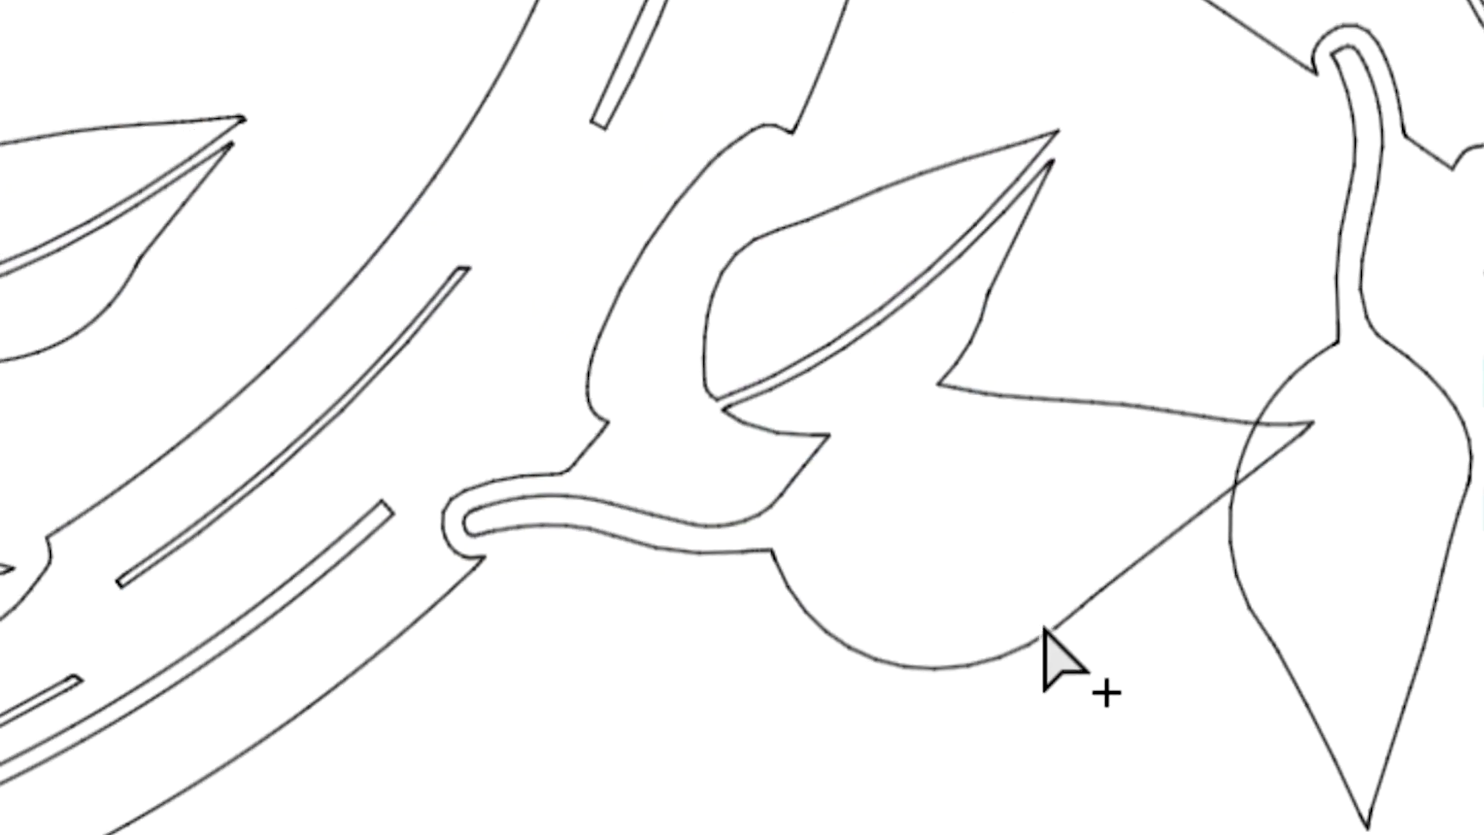
click(1045, 636)
scroll(1035, 641, up, 5)
scroll(1035, 641, left, 4)
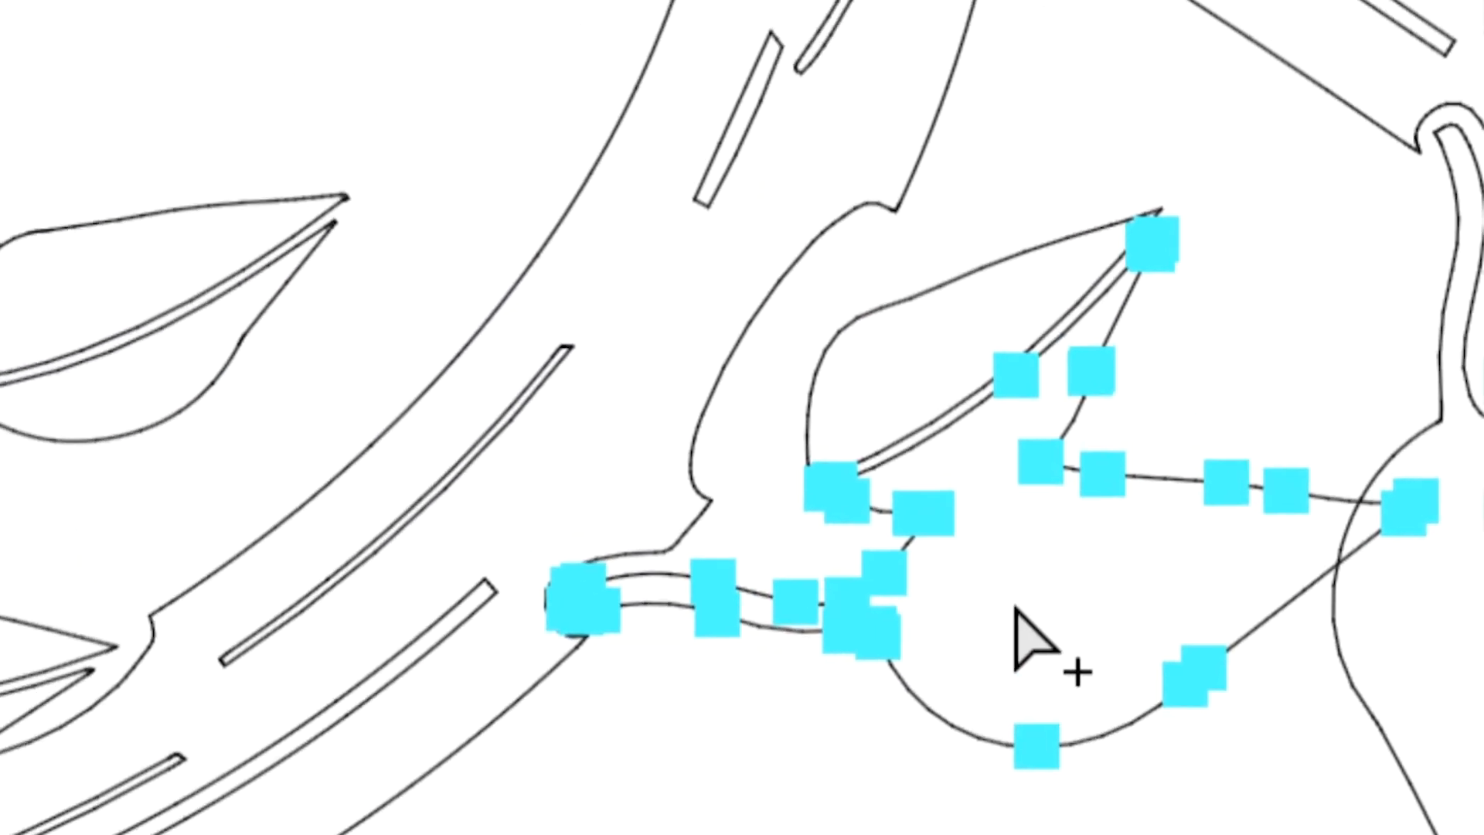
scroll(1002, 579, up, 4)
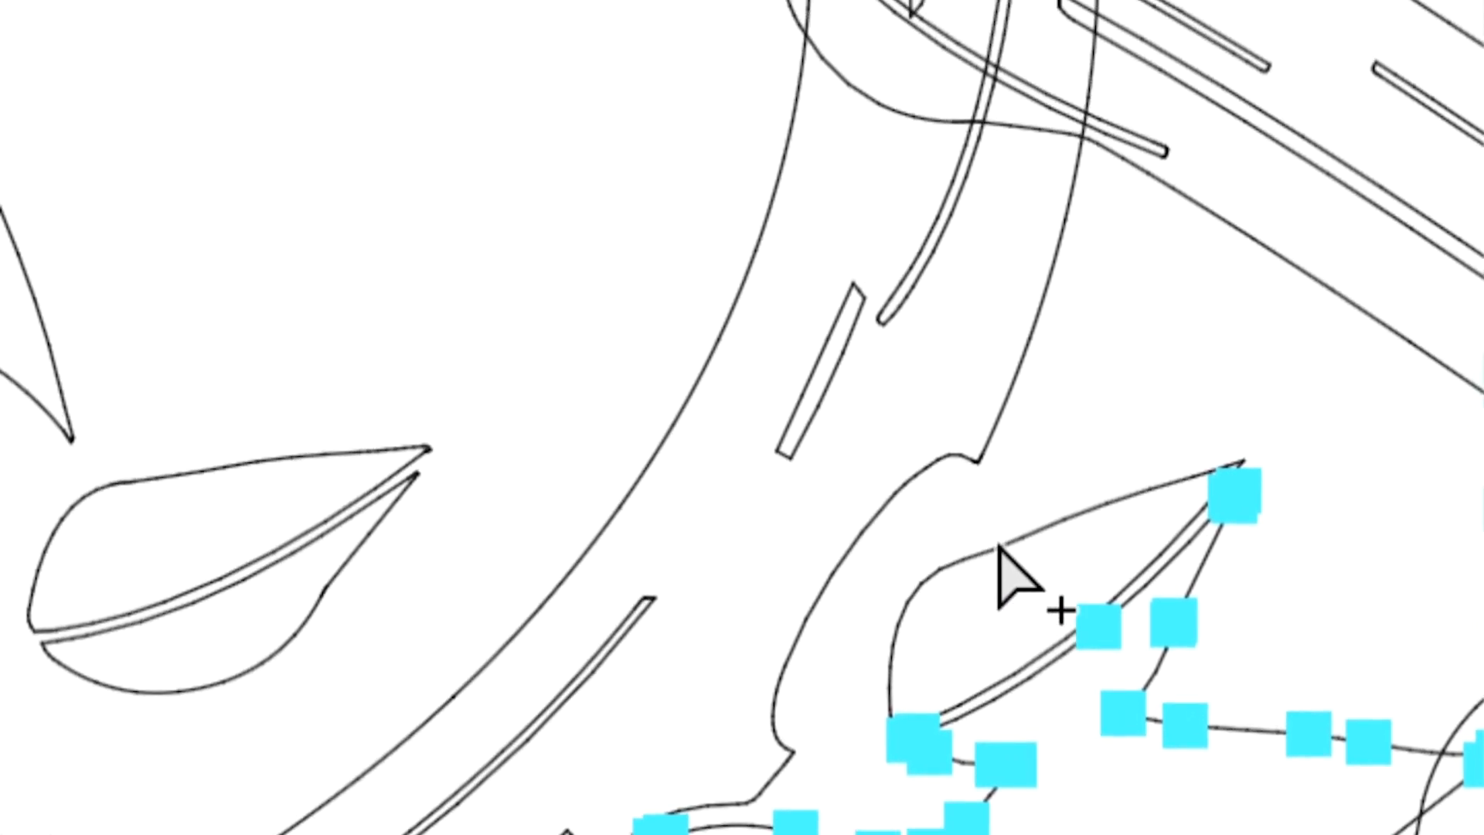
click(999, 547)
scroll(1004, 568, down, 3)
scroll(997, 571, left, 2)
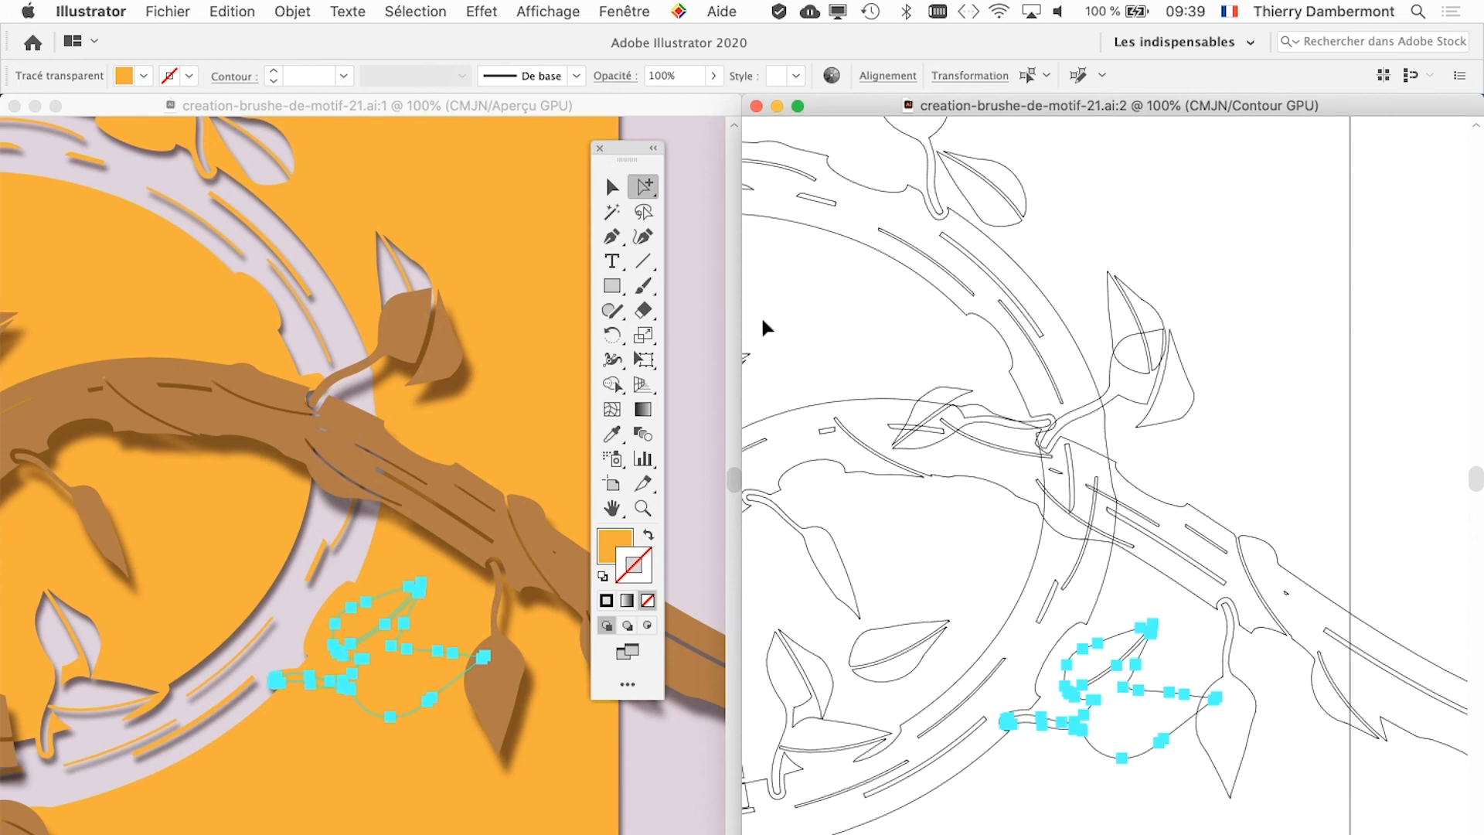
Show the object attributes (Options d'objet) and turn off path direction reversal for the selected leaf subpaths.
click(621, 13)
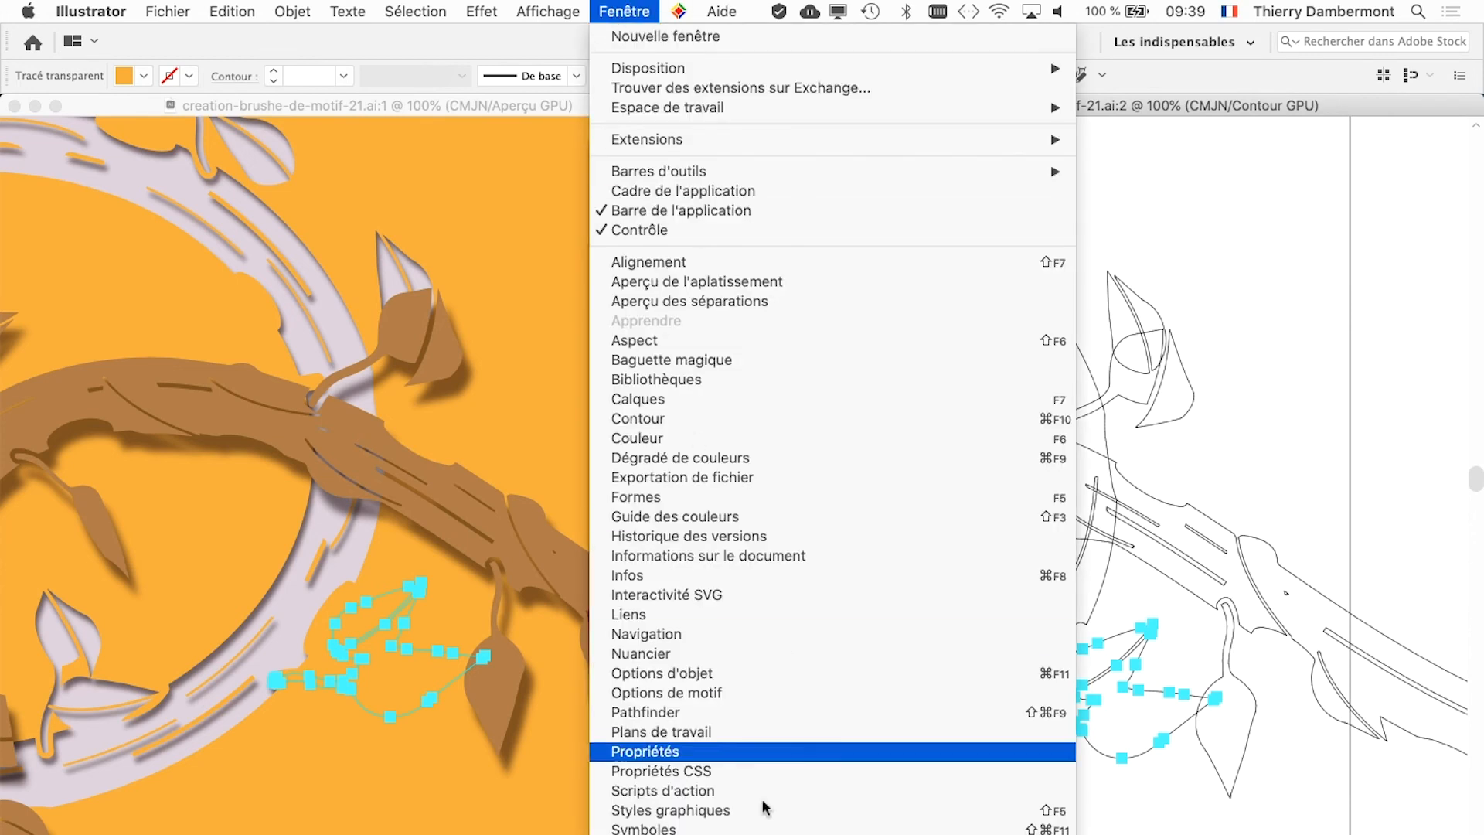
click(762, 673)
drag(946, 178, 943, 258)
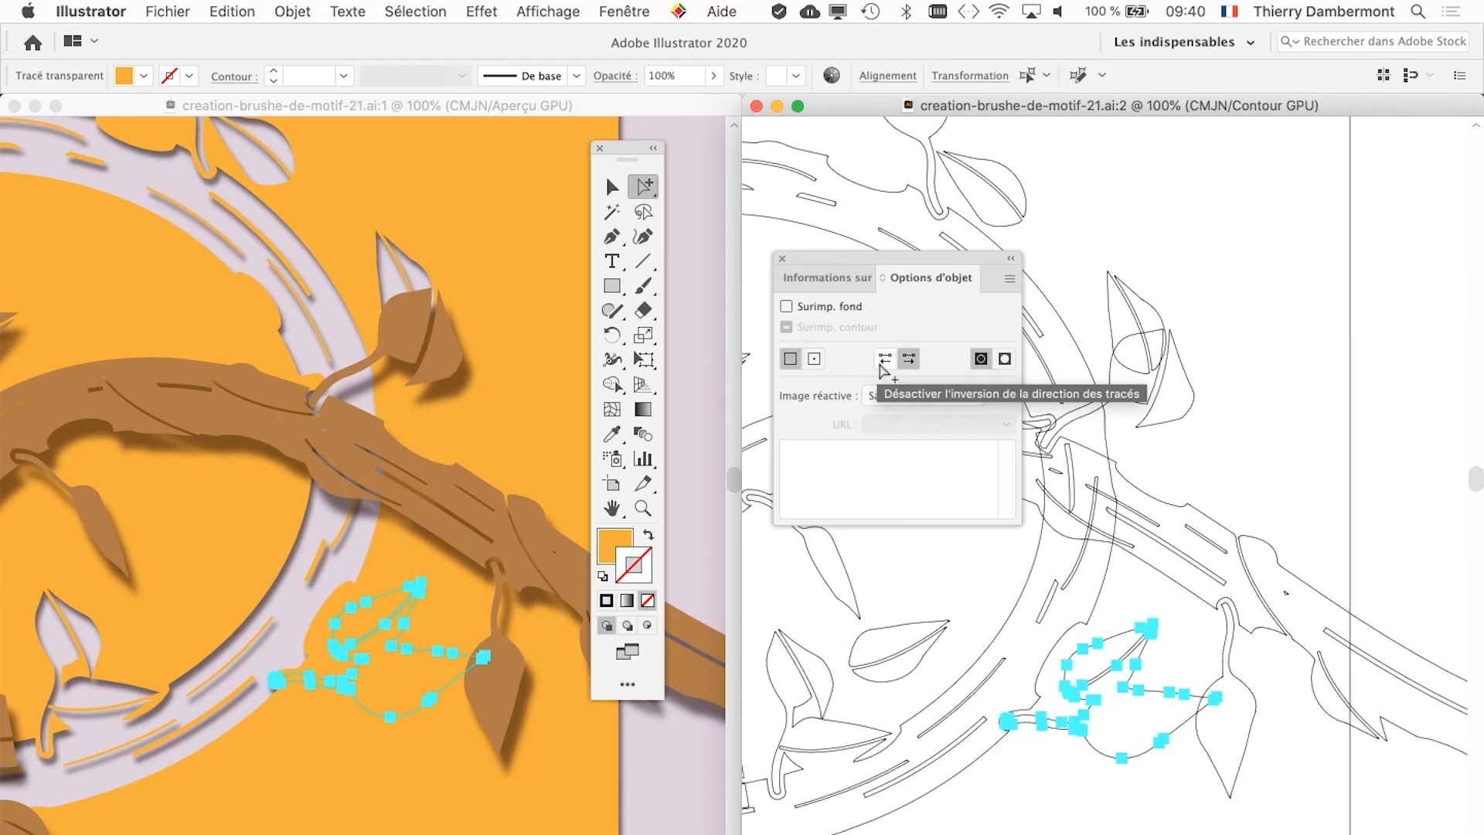
click(880, 362)
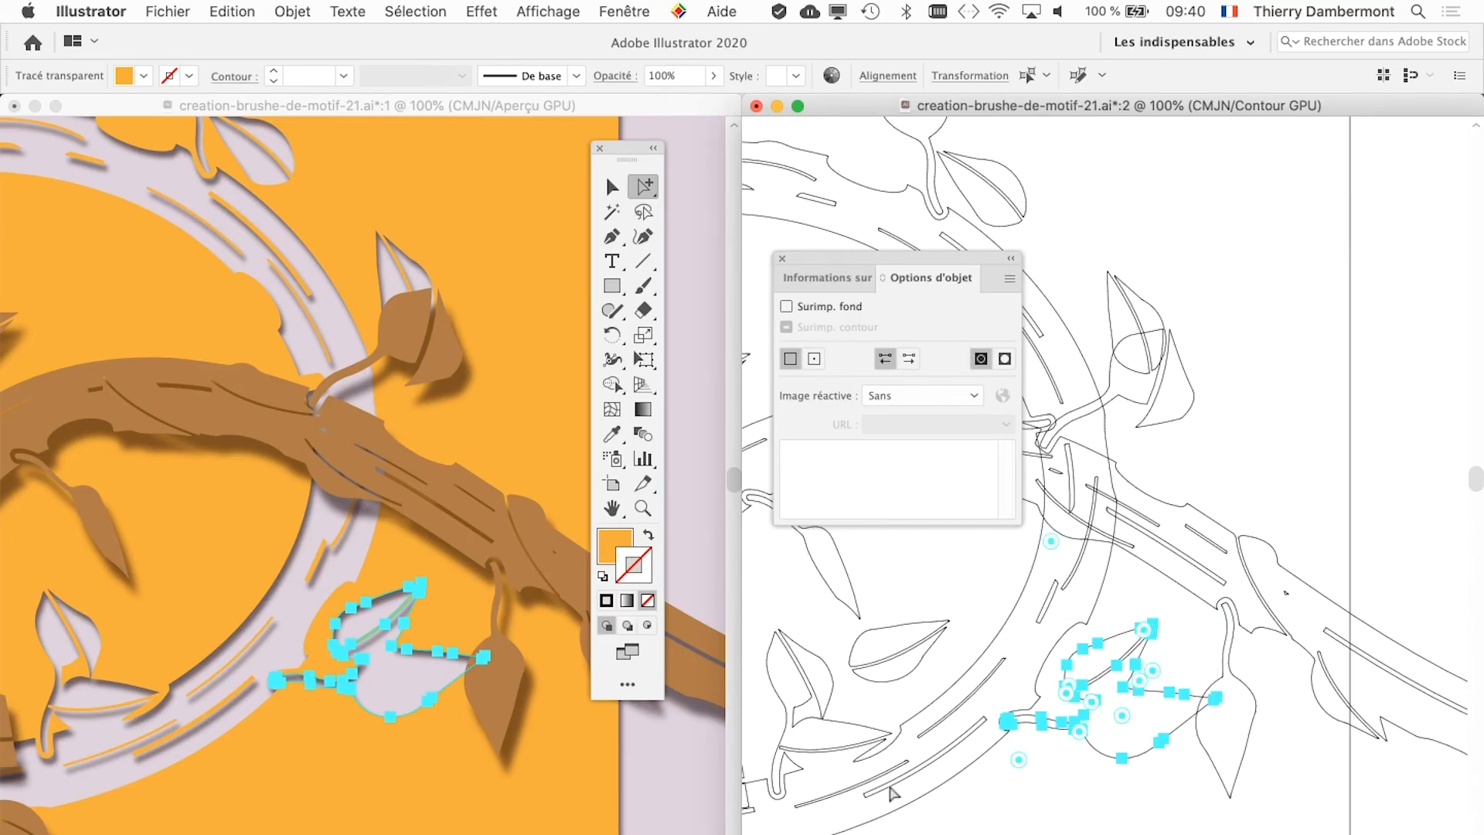
Examine the whole branch artwork with the outline view at 33.33% and the preview at 50%.
scroll(1152, 815, down, 1)
scroll(1151, 815, down, 1)
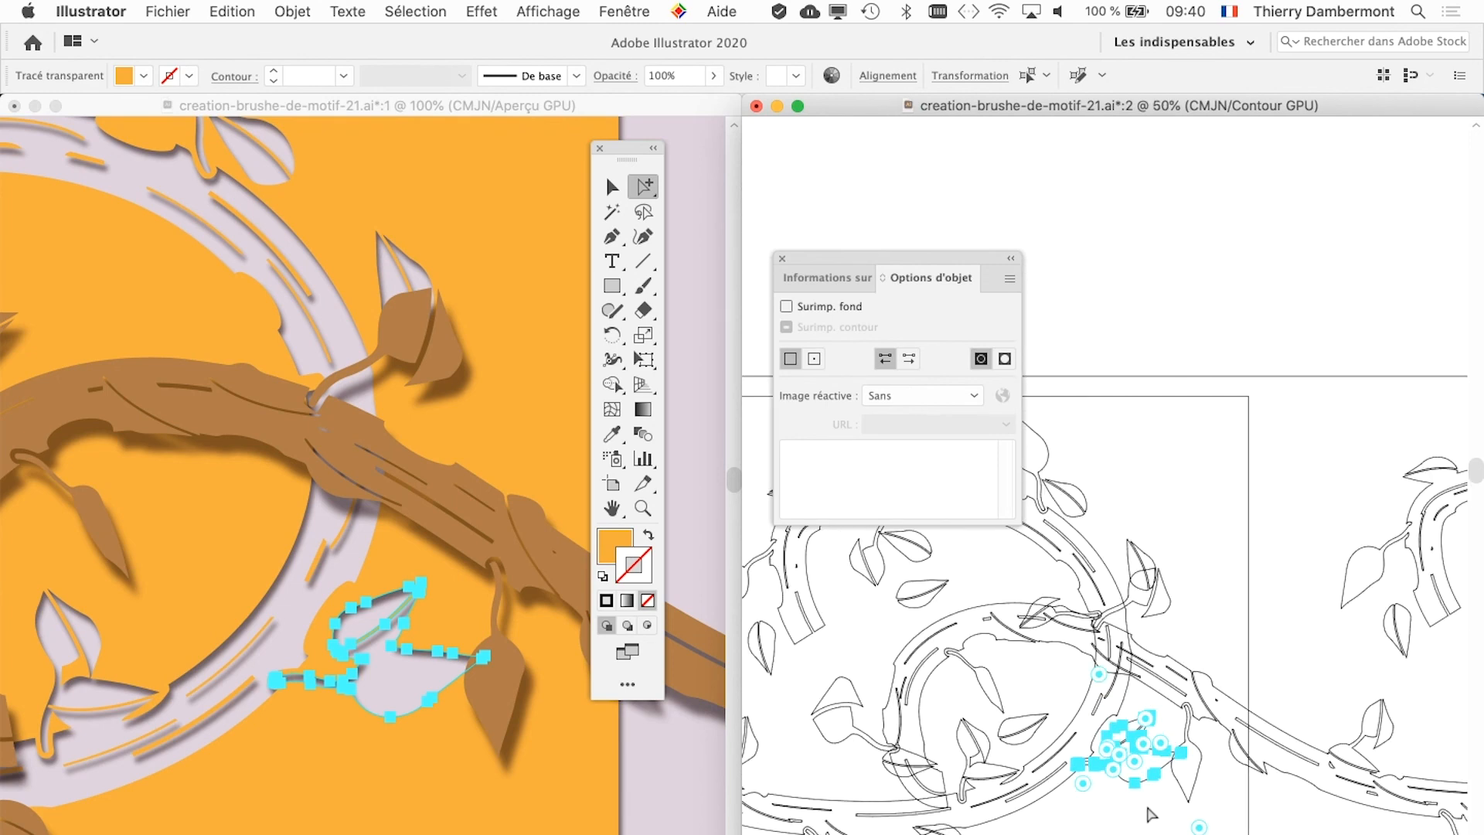
scroll(1149, 807, down, 1)
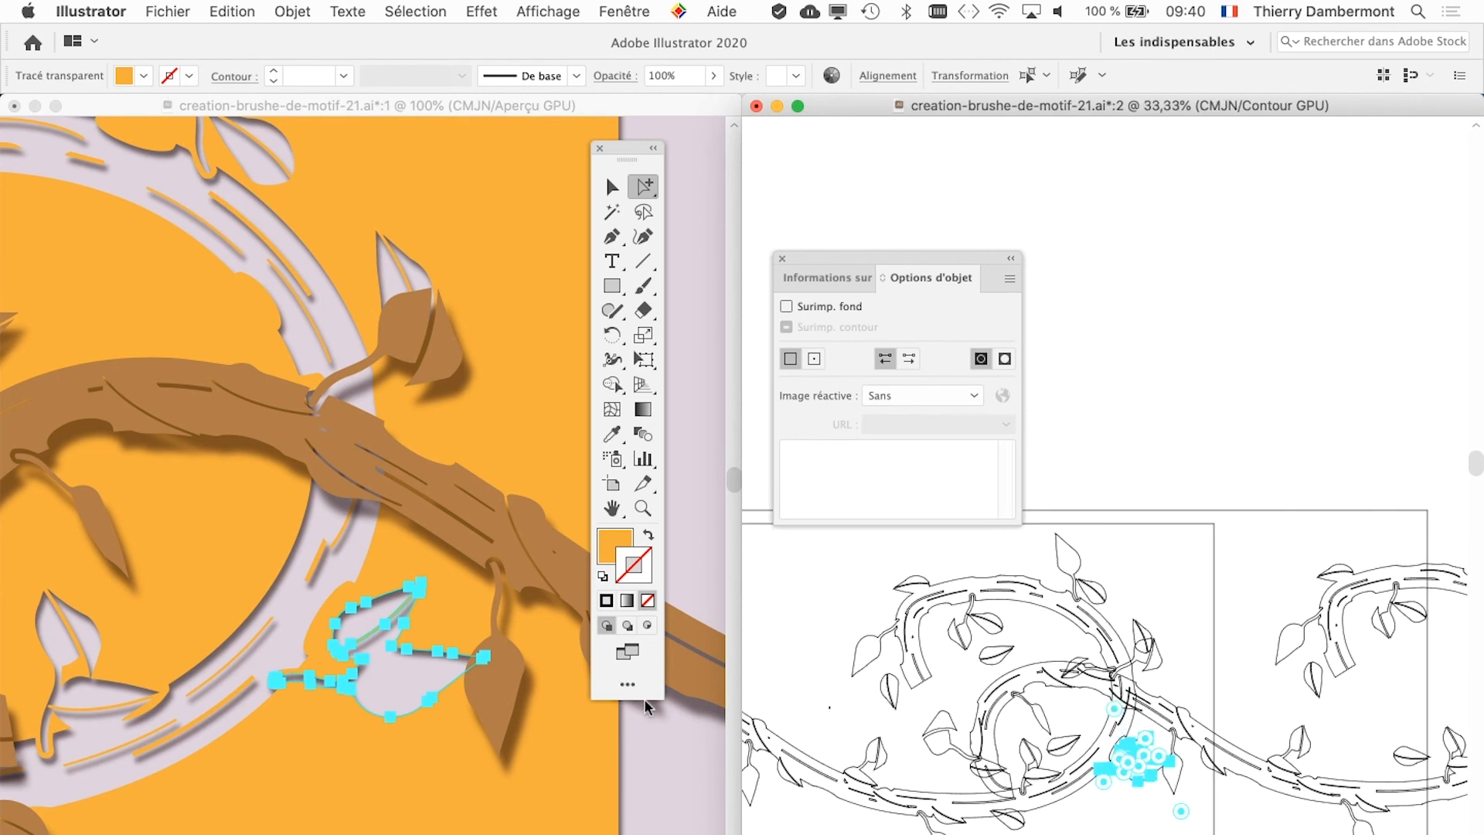
scroll(513, 703, down, 2)
click(512, 721)
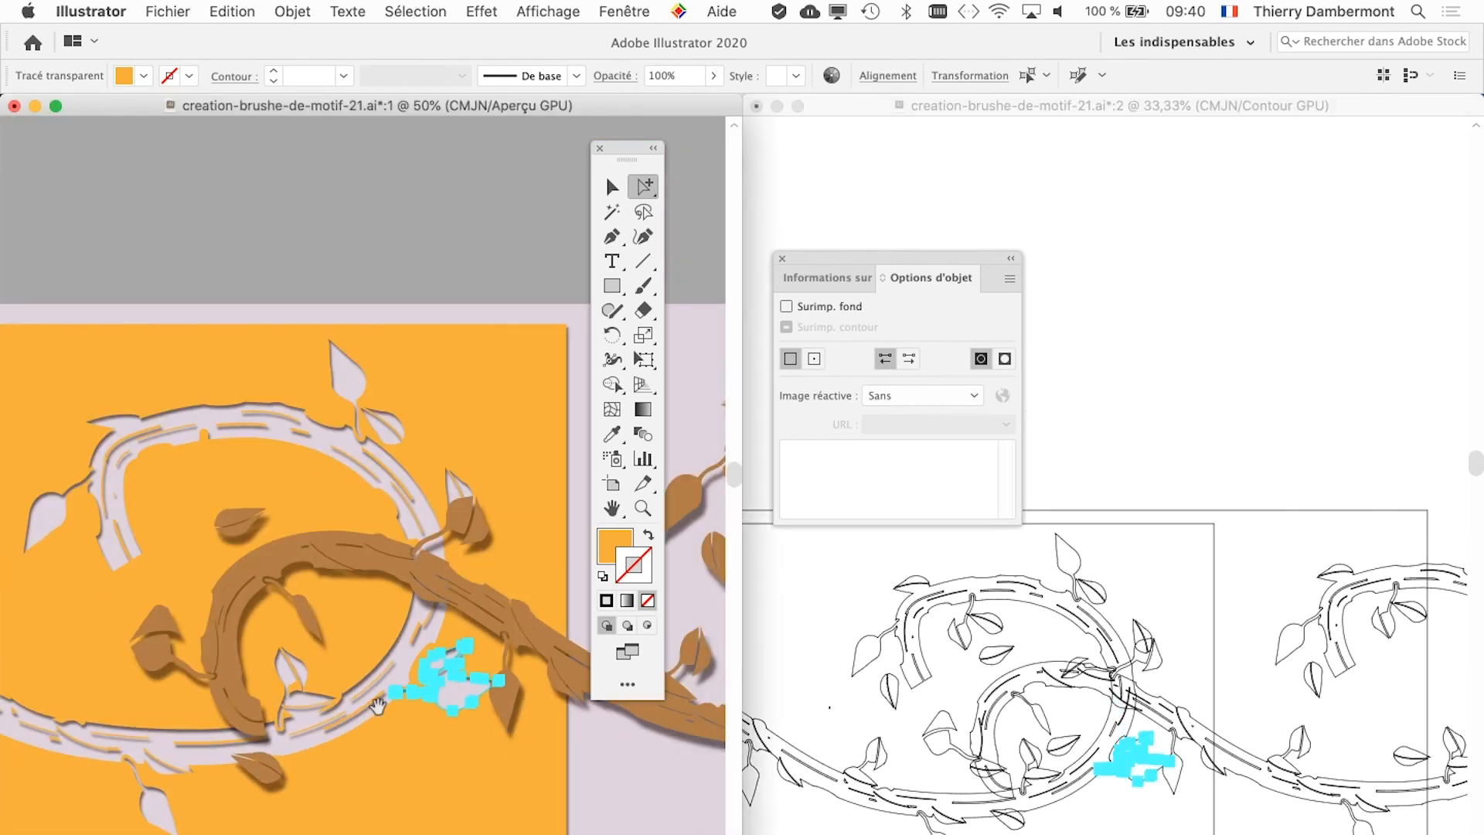
drag(513, 722, 235, 657)
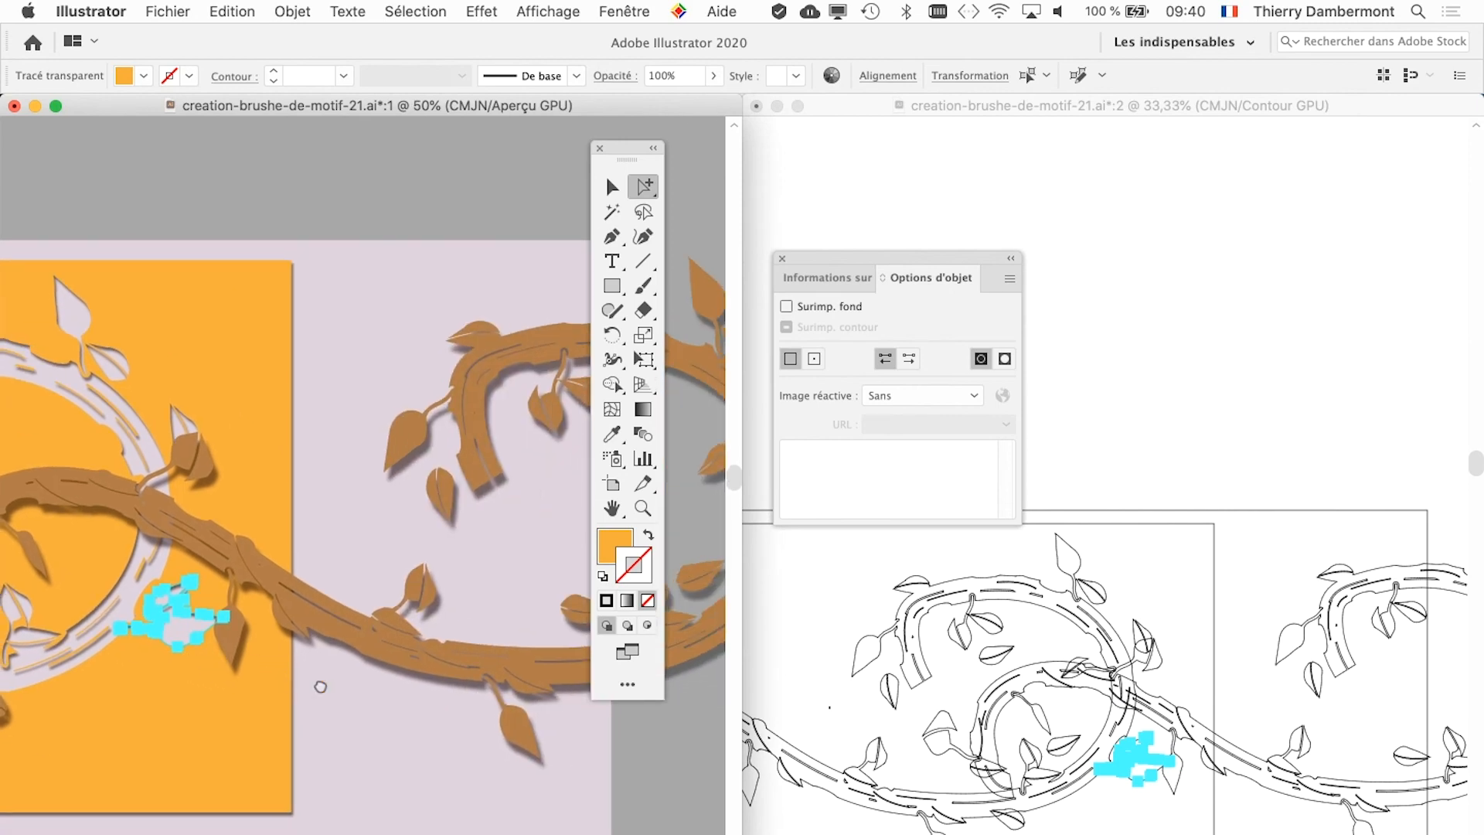
drag(321, 685, 405, 722)
Start saving a new version of the document in Adobe Illustrator format, named creation-brushe-de-motif-22.ai.
click(168, 11)
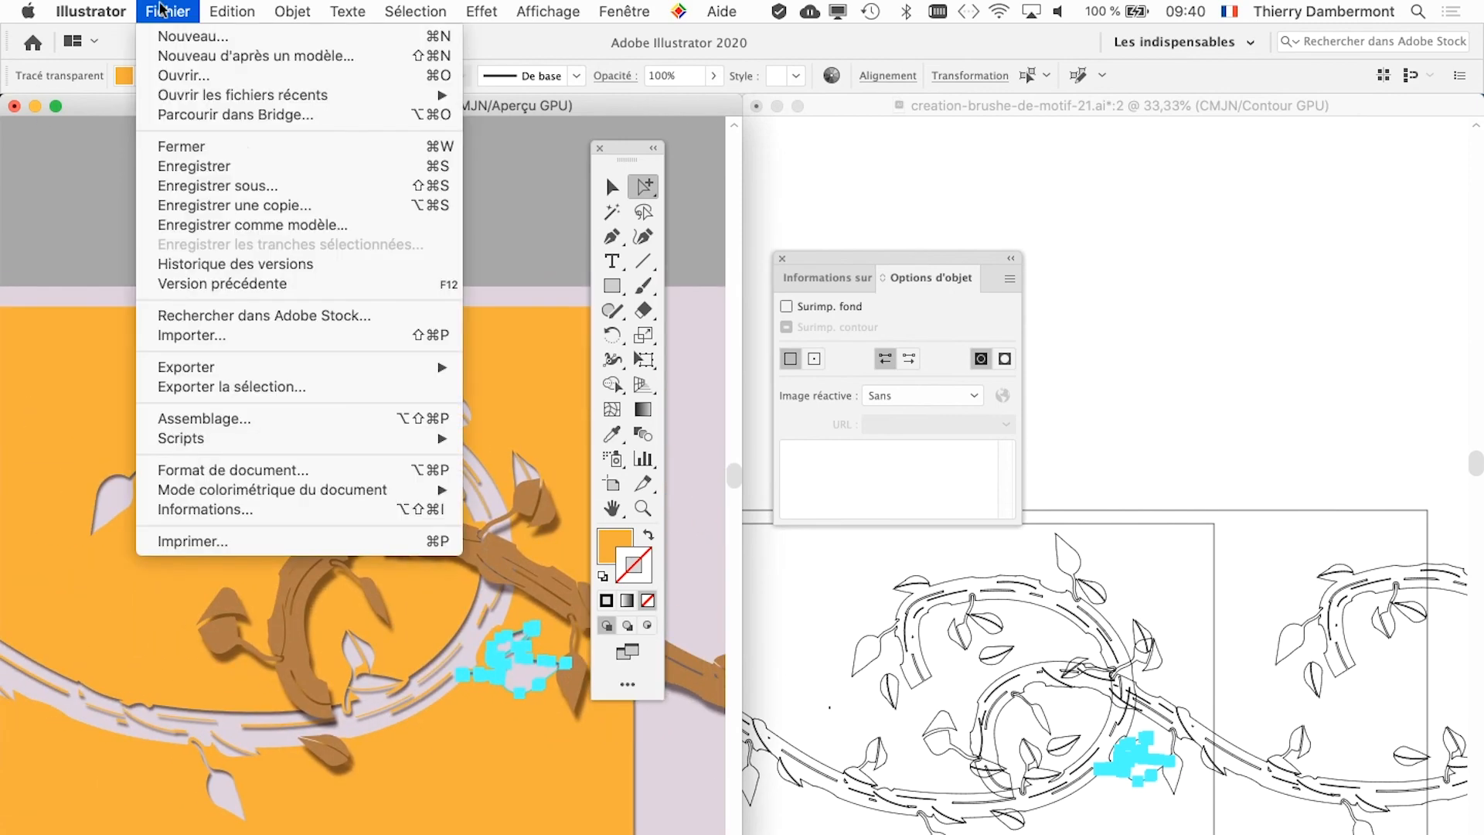
click(270, 191)
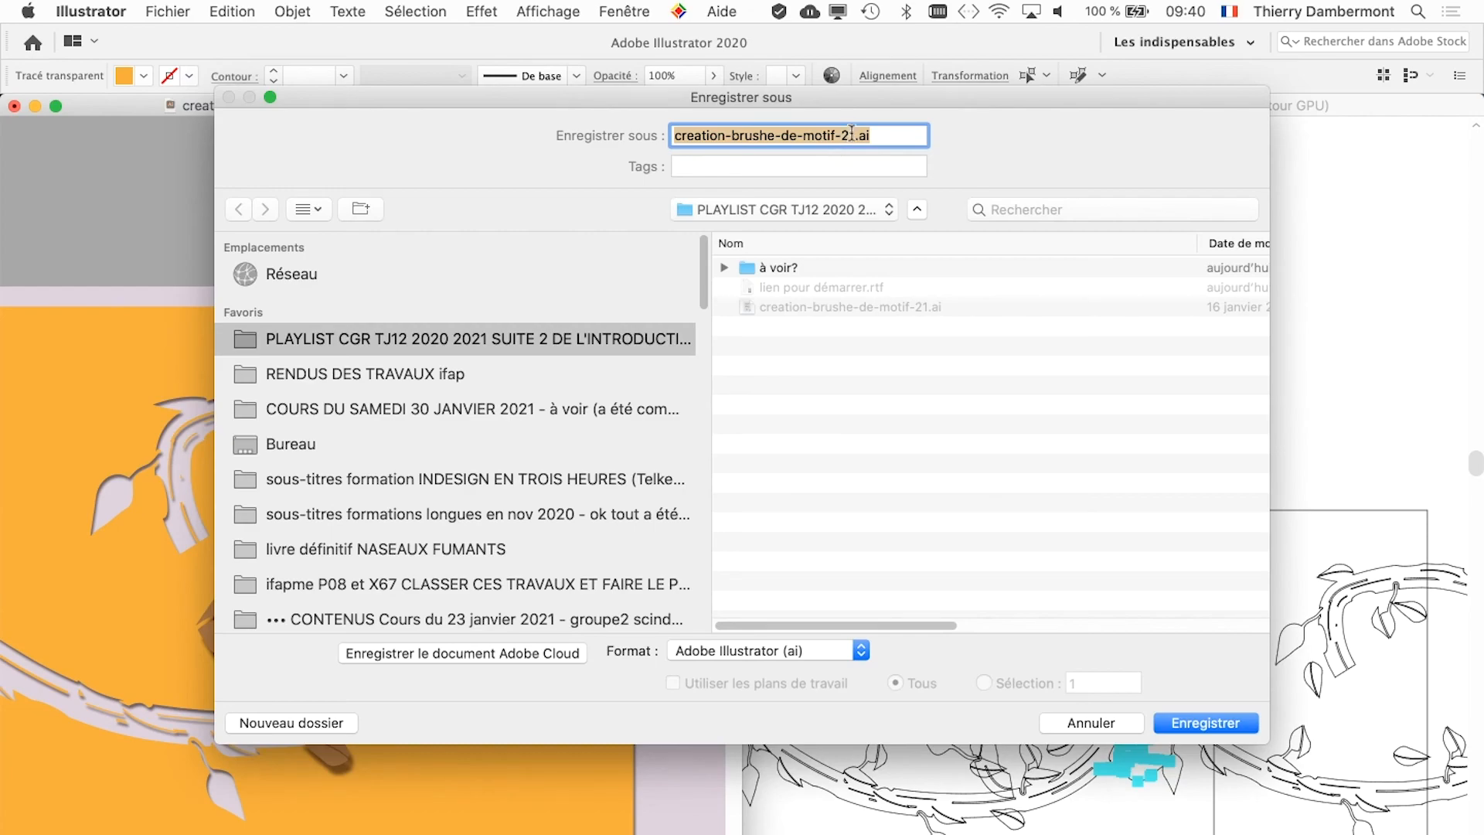
click(850, 132)
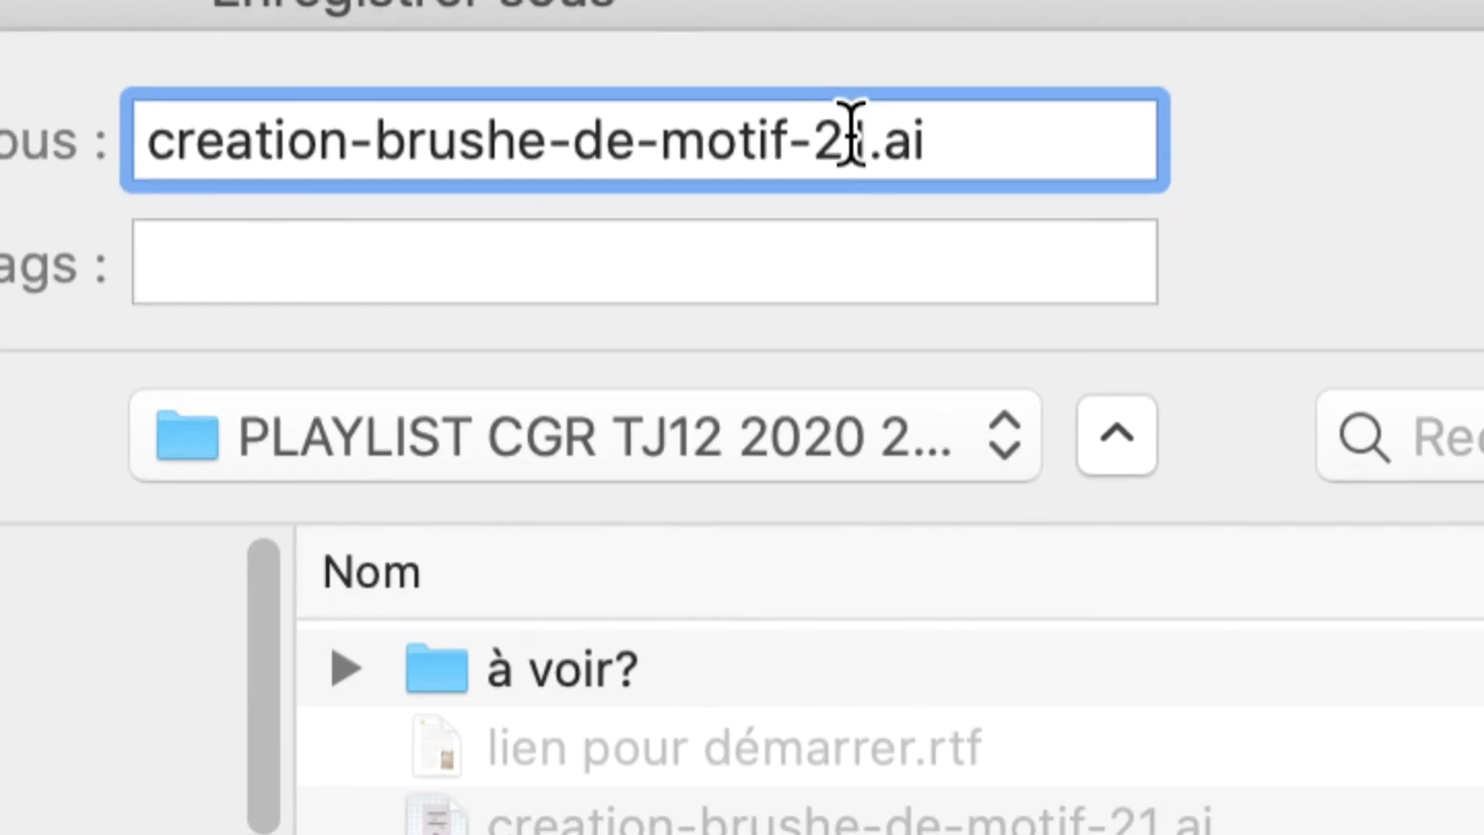
drag(850, 133, 866, 138)
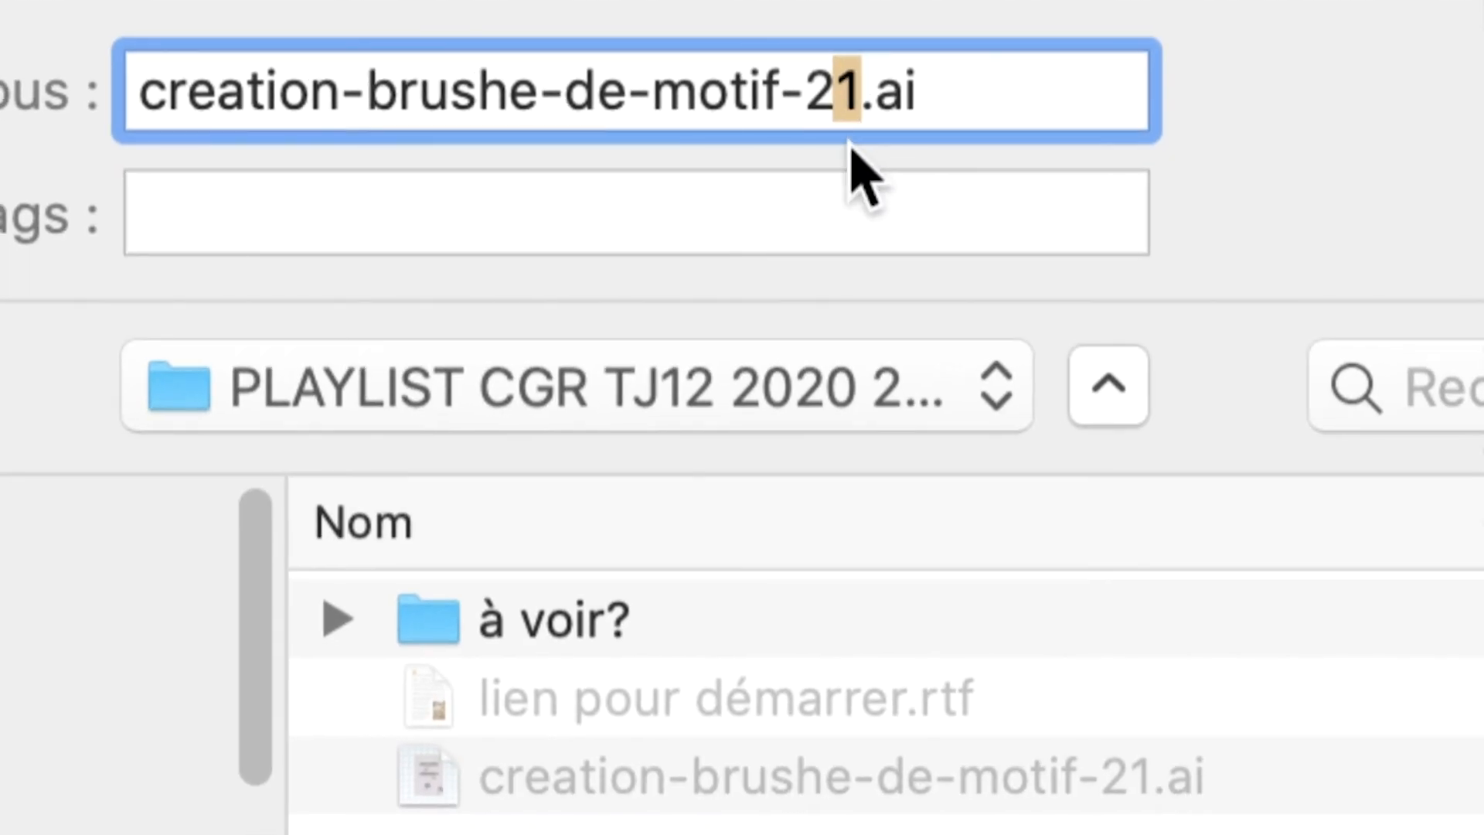
text(2)
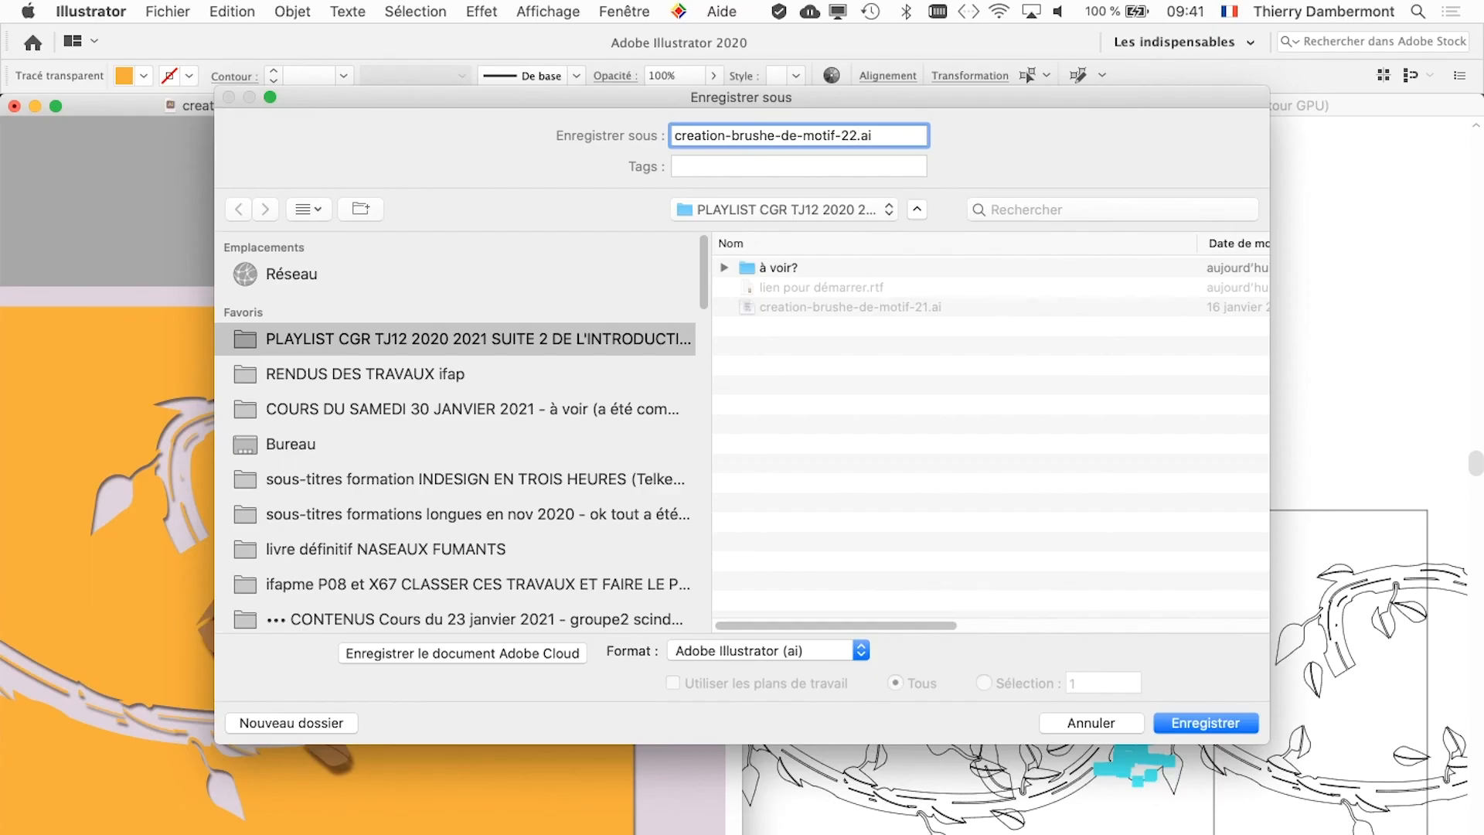